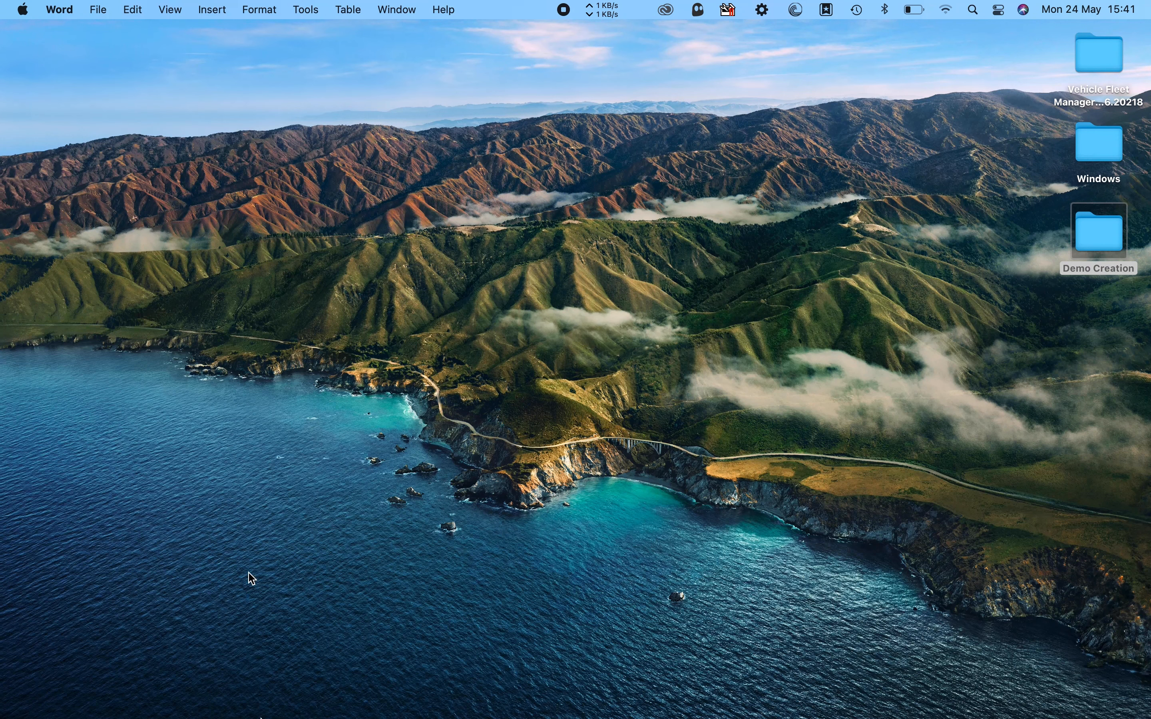
- Launch Firefox from the Launchpad app grid
mouse_move(251, 699)
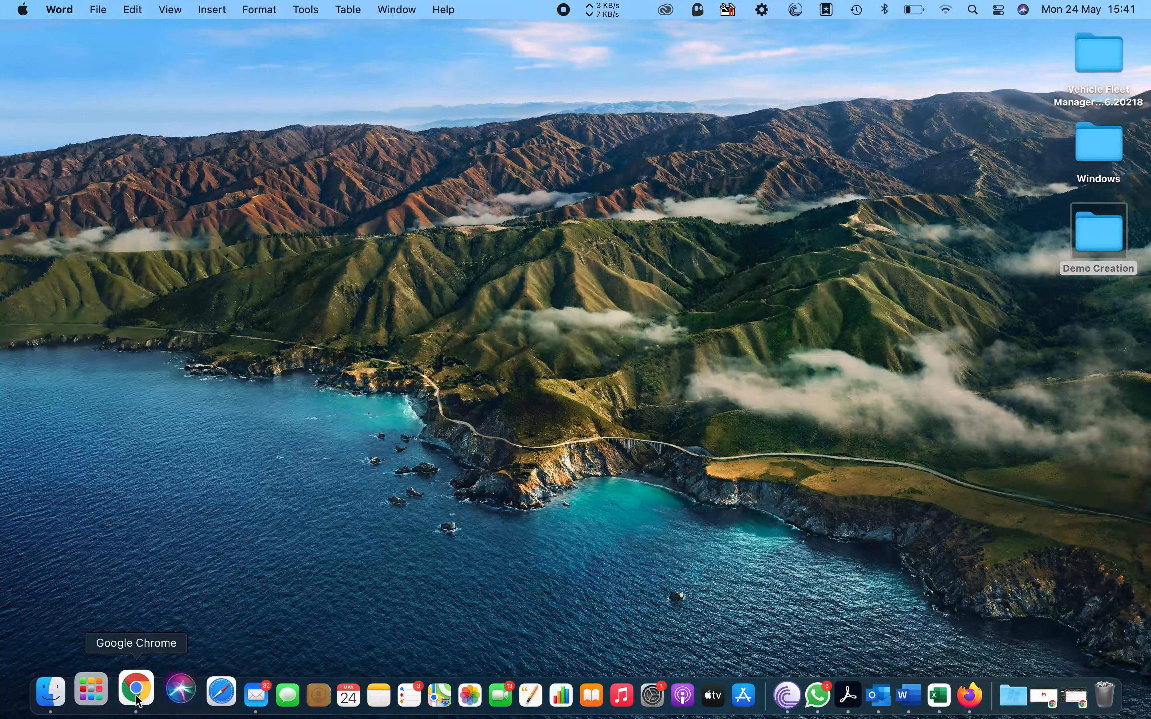
click(90, 690)
click(275, 655)
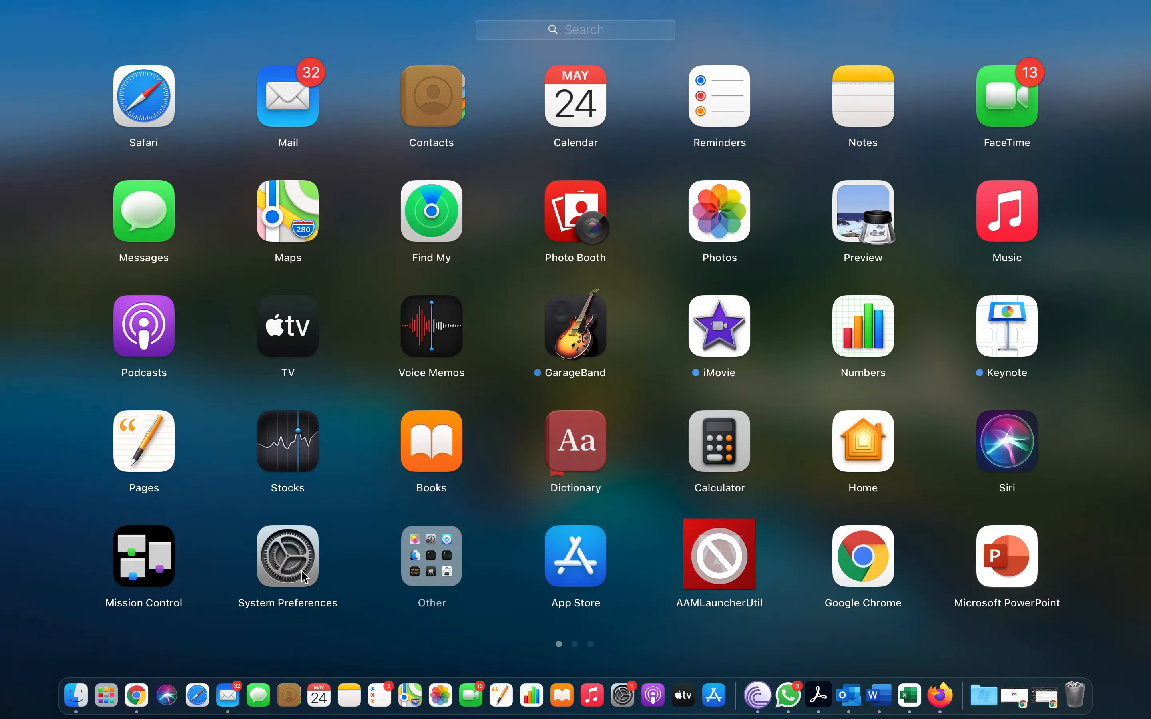
scroll(341, 440, right, 5)
click(711, 126)
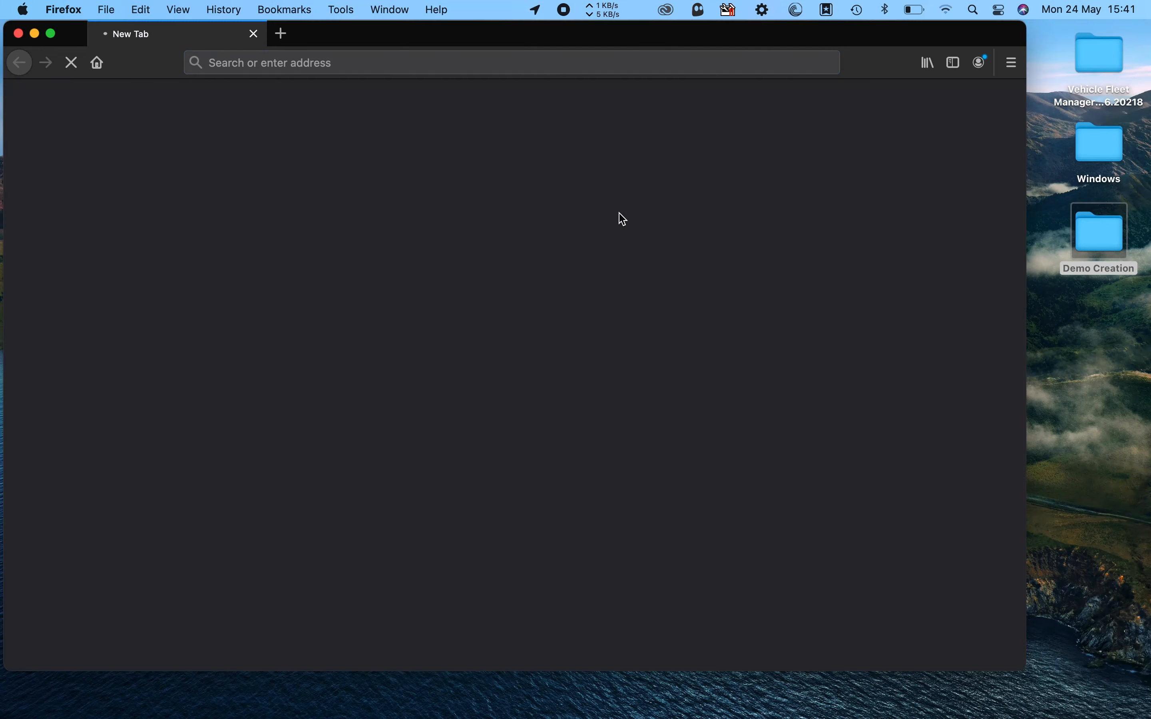
click(52, 33)
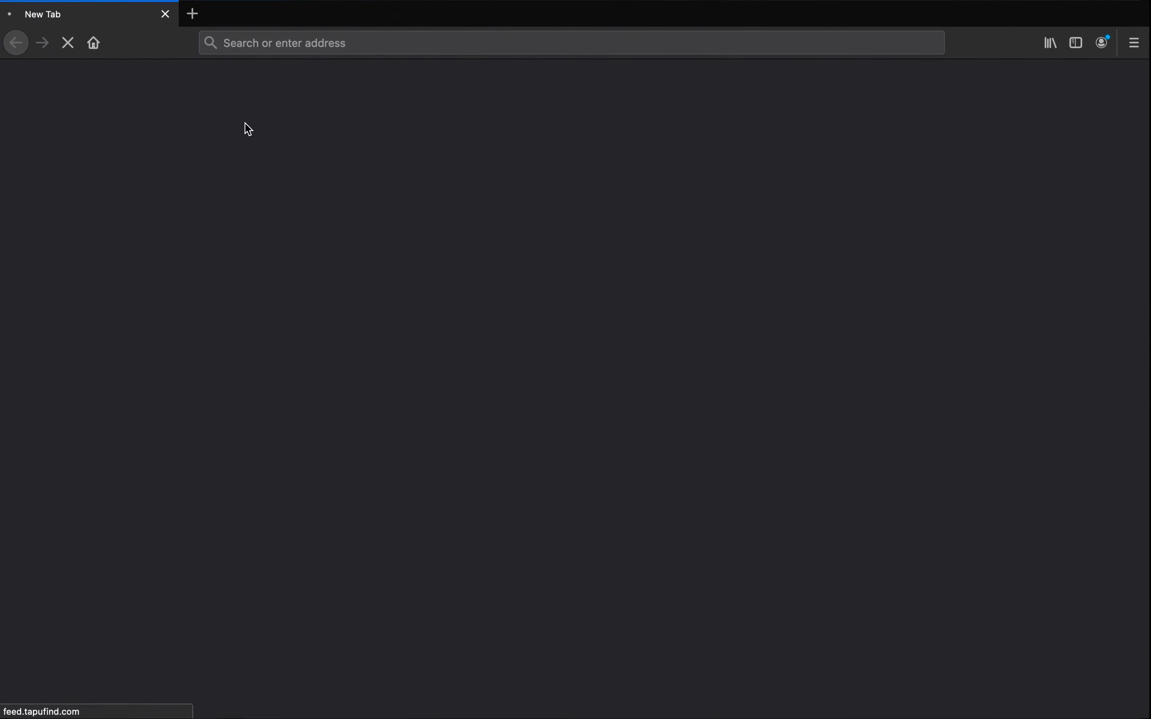
click(281, 42)
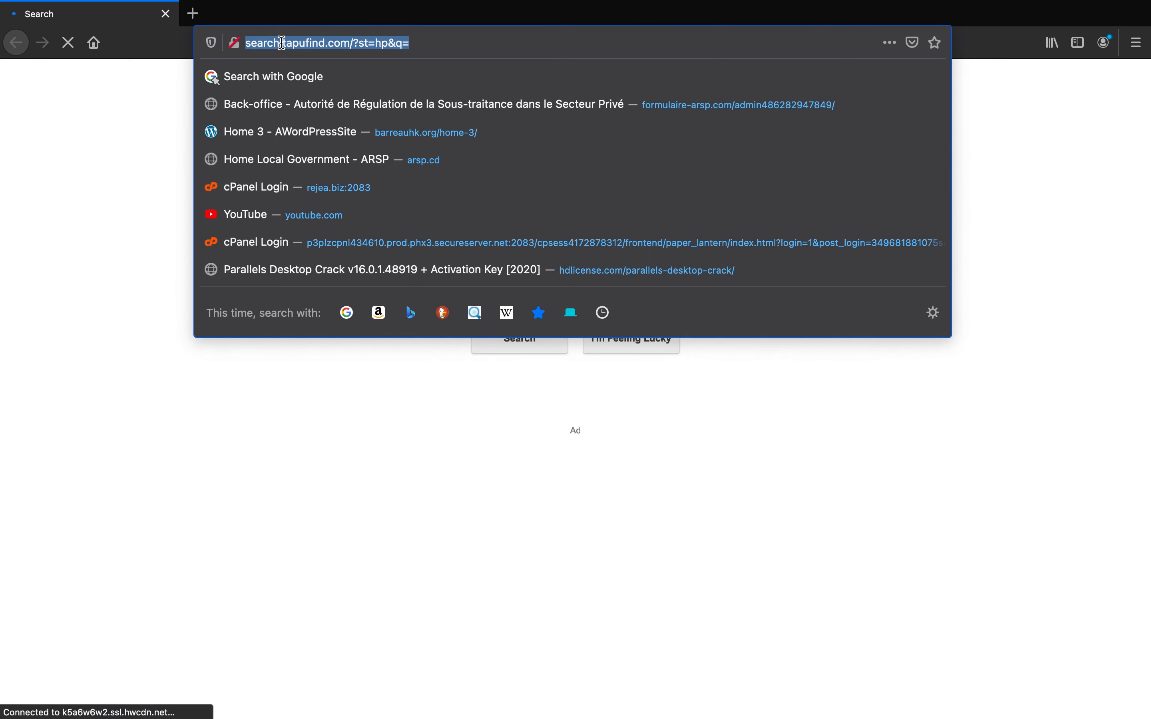
text(www.a)
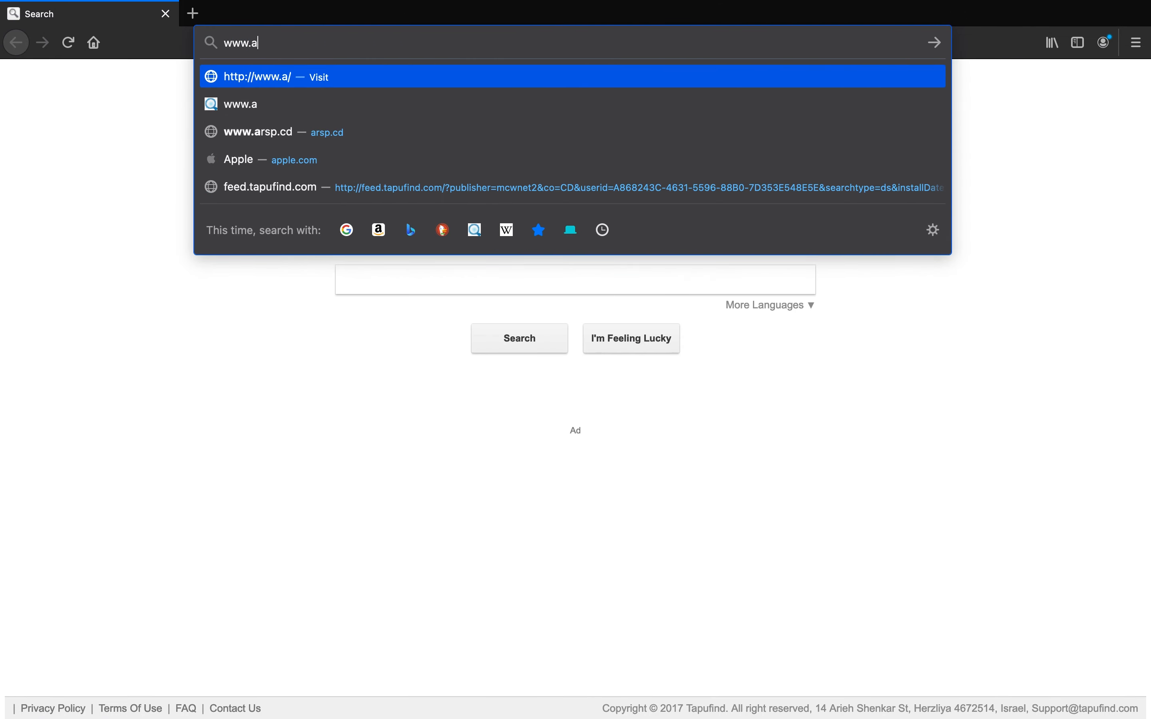
text(rsp.cd)
key(Return)
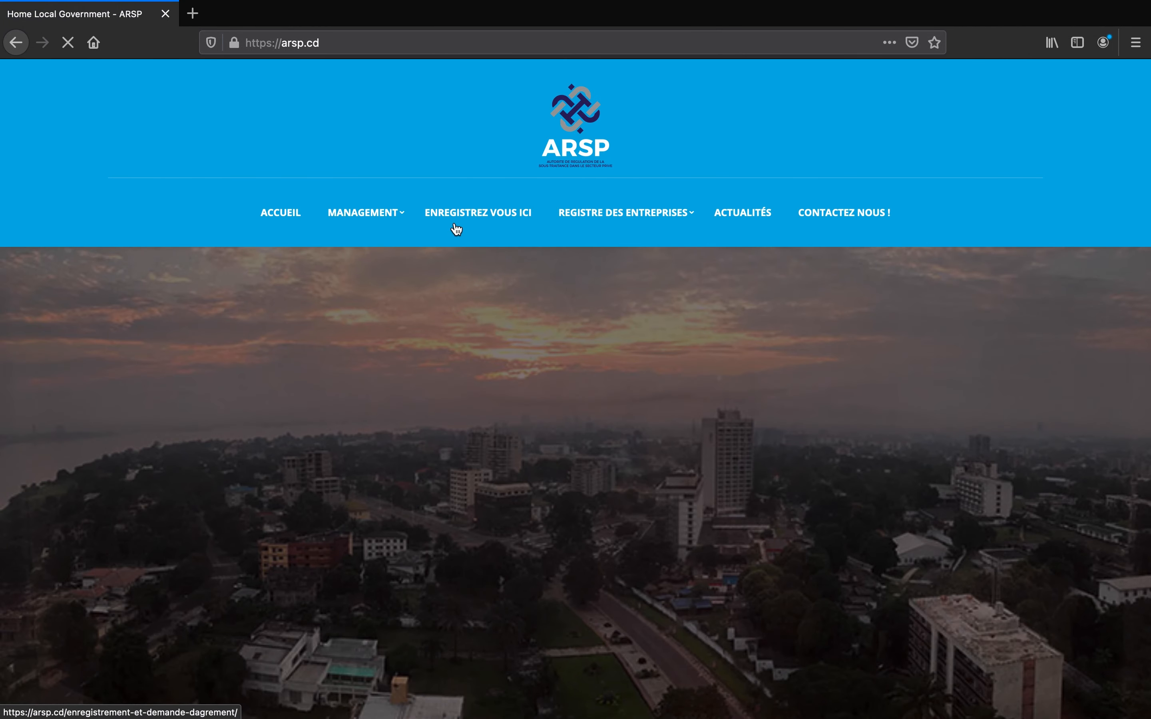
click(464, 218)
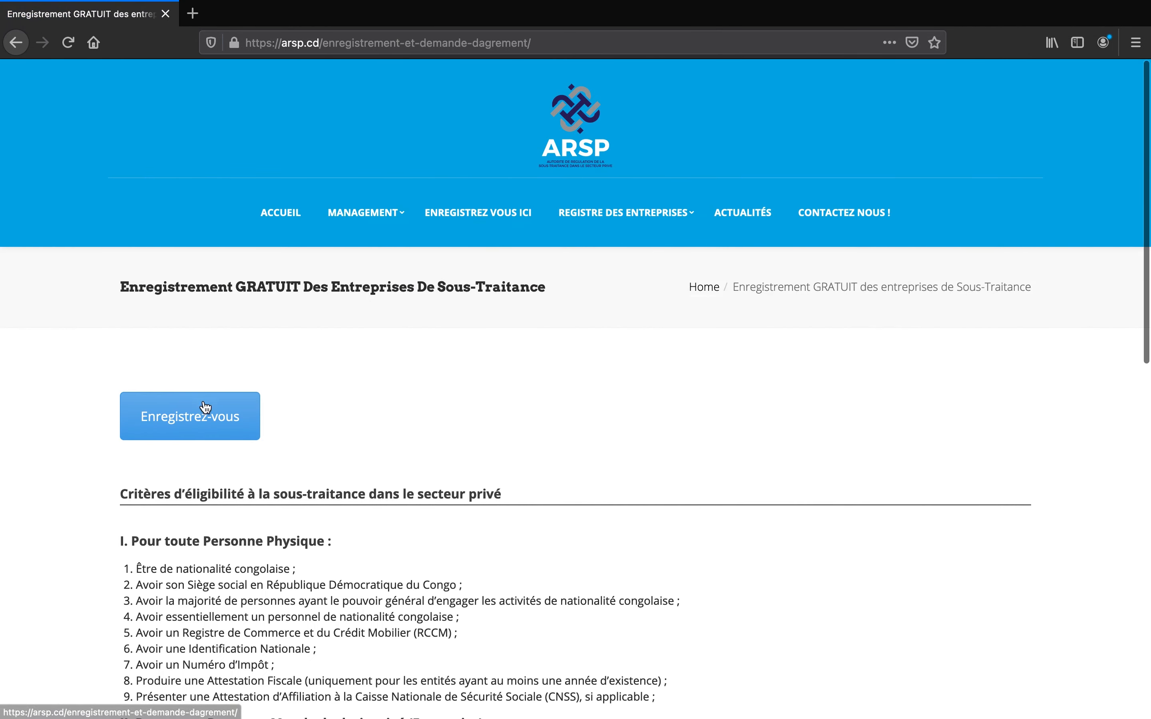
- Open the online registration form and set the applicant type to Personne morale/entreprise
click(211, 414)
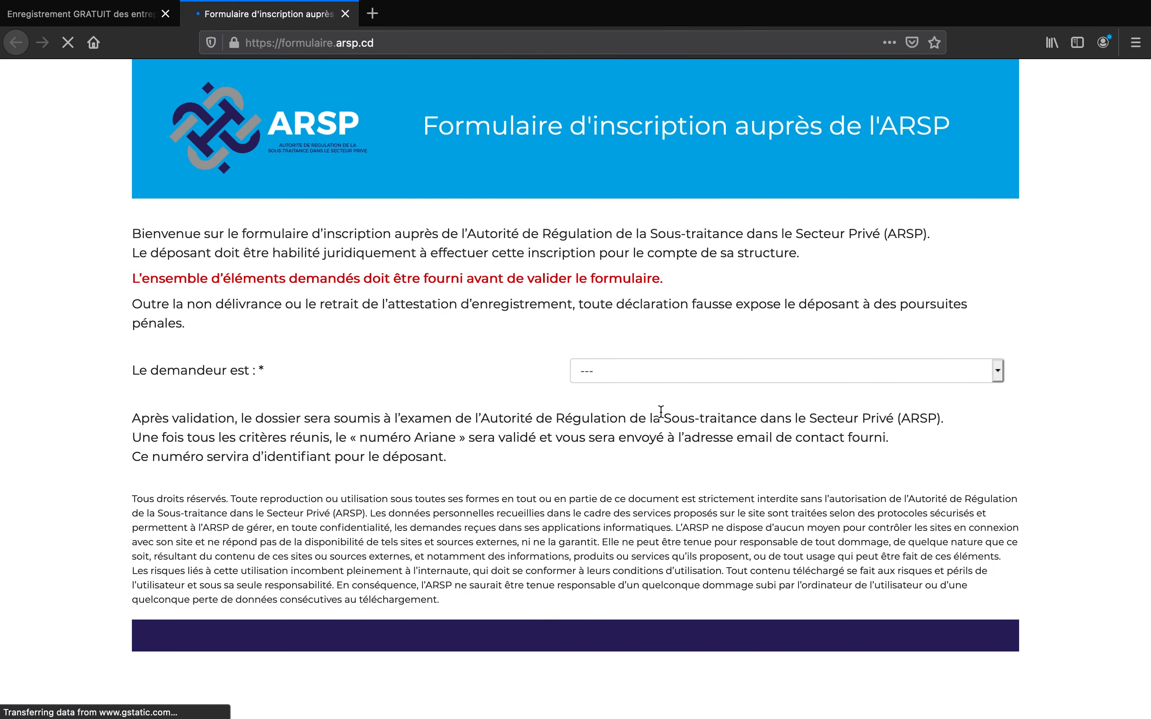
click(1002, 371)
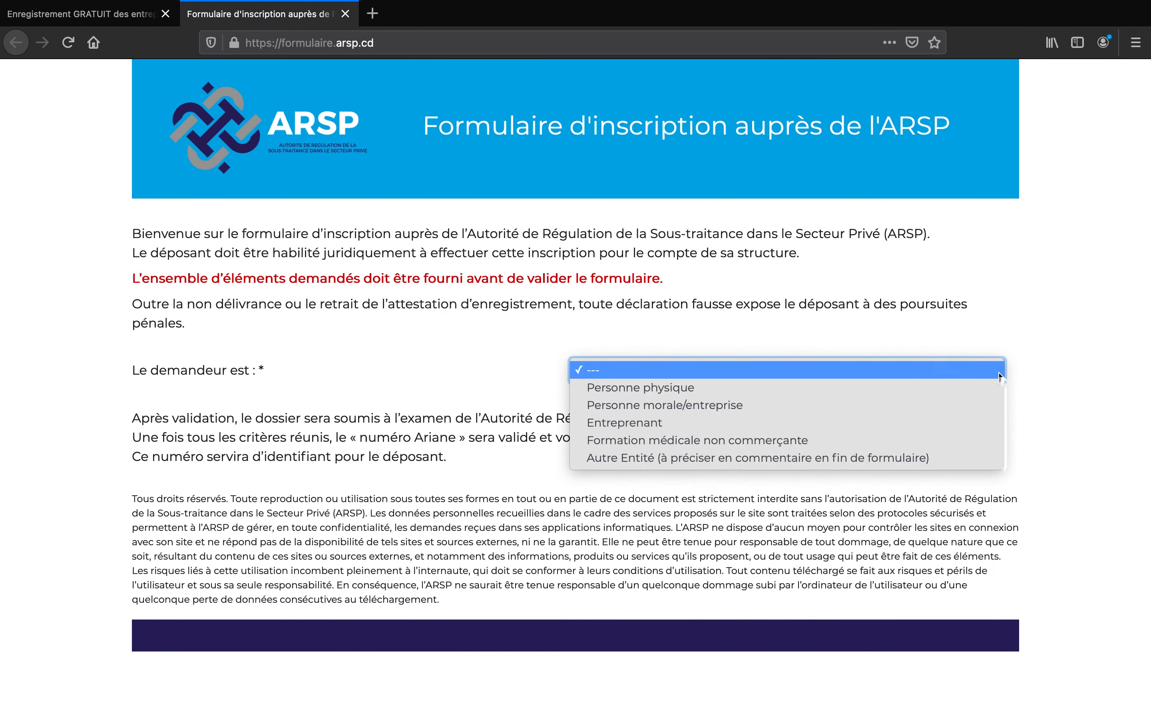
click(831, 405)
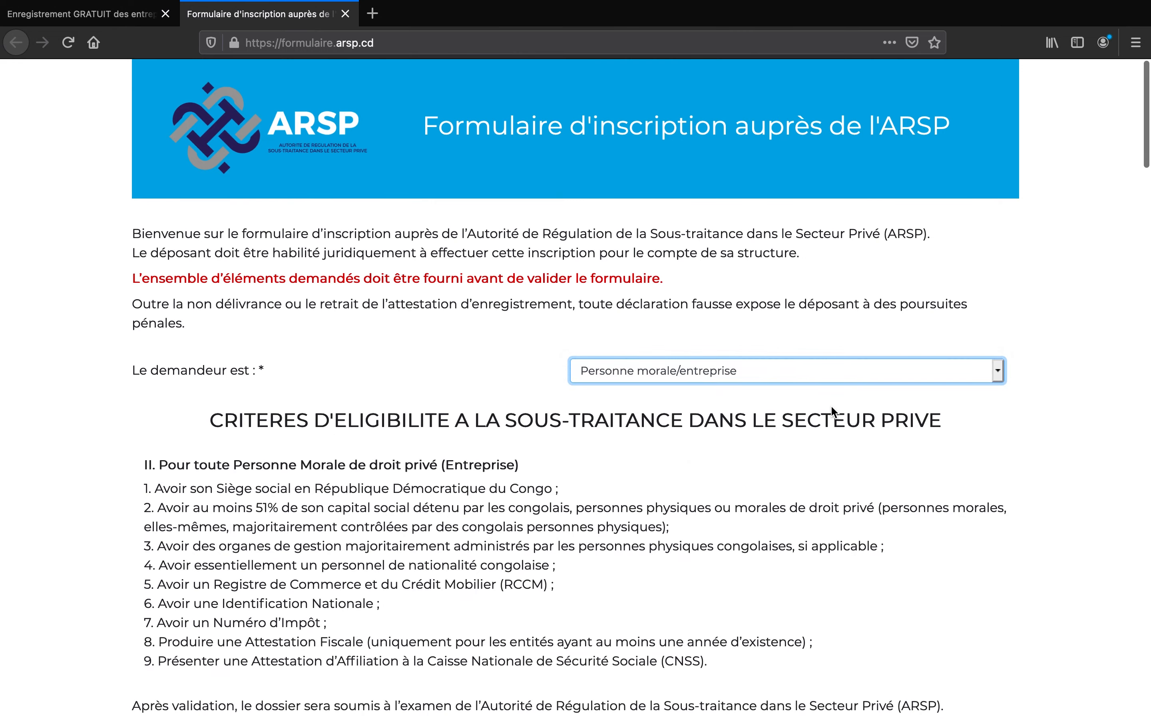
scroll(713, 488, down, 10)
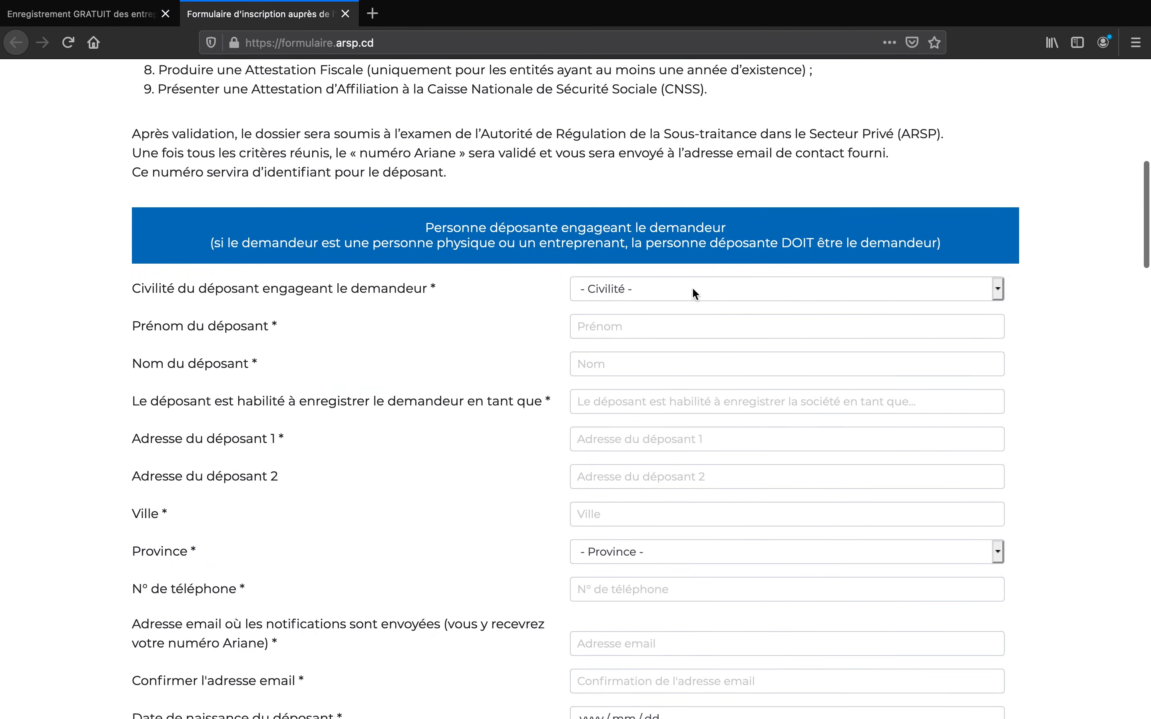
click(693, 290)
- Set the depositor's civility to Monsieur, enter their first and last name, and set their role to 'Avocat de la Société'
click(673, 307)
click(661, 334)
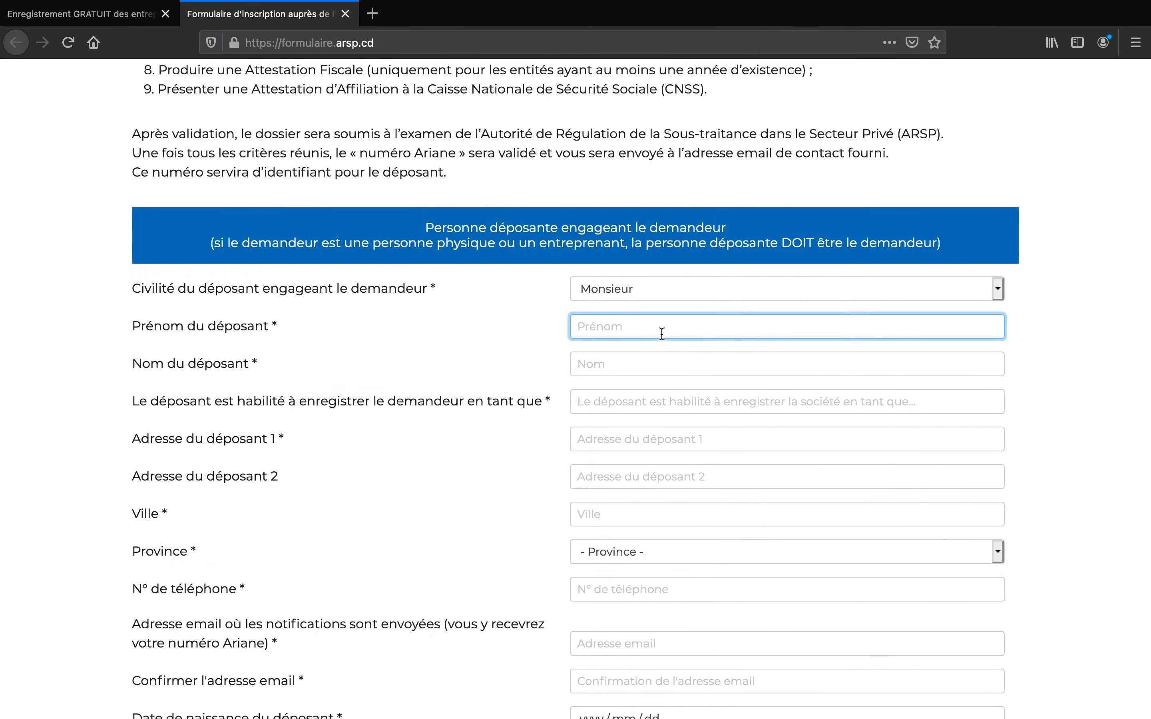
key(Tab)
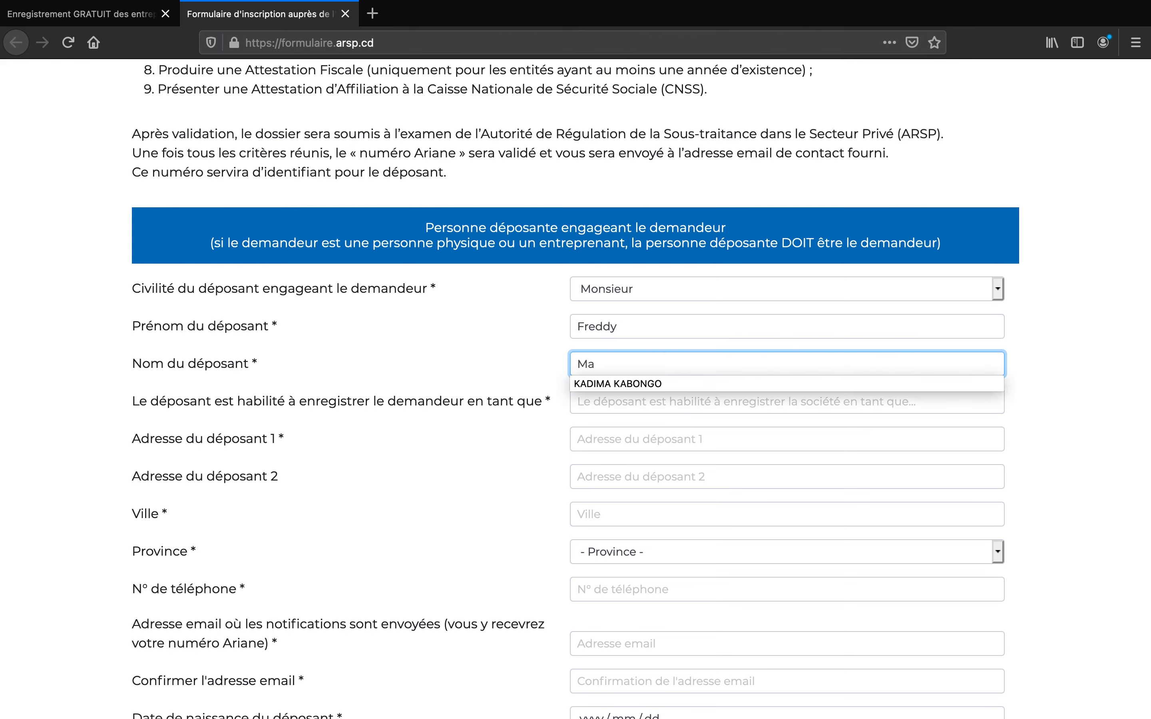
key(Tab)
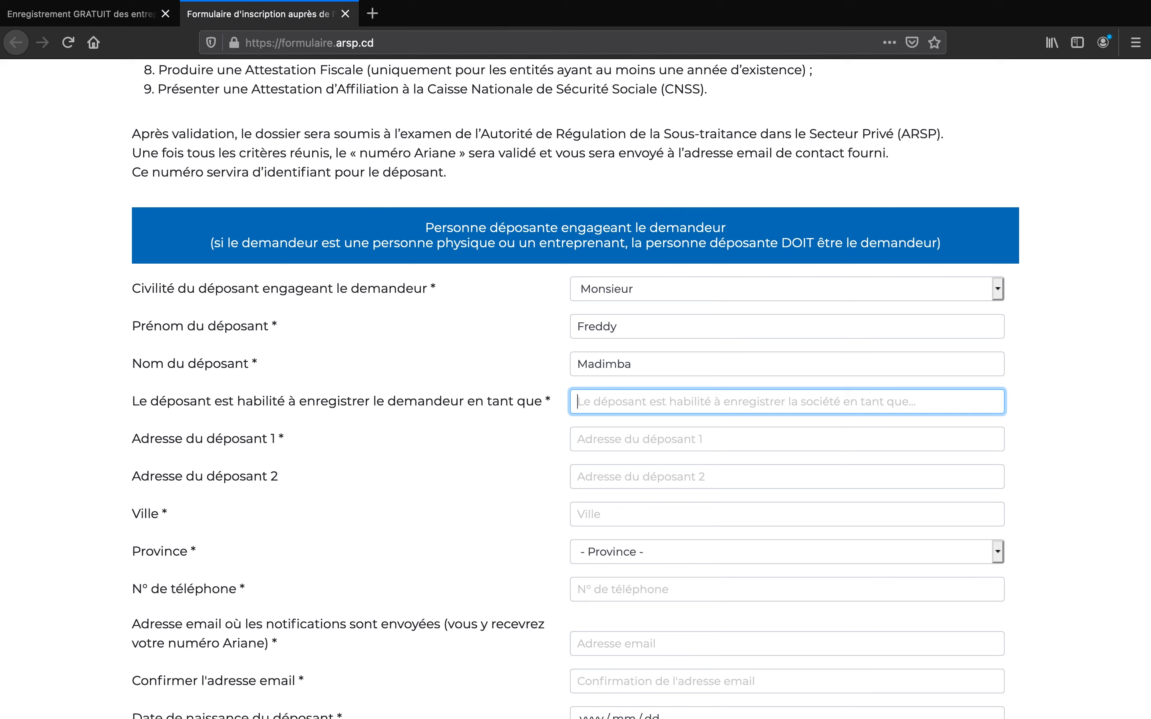
text(Avocat d)
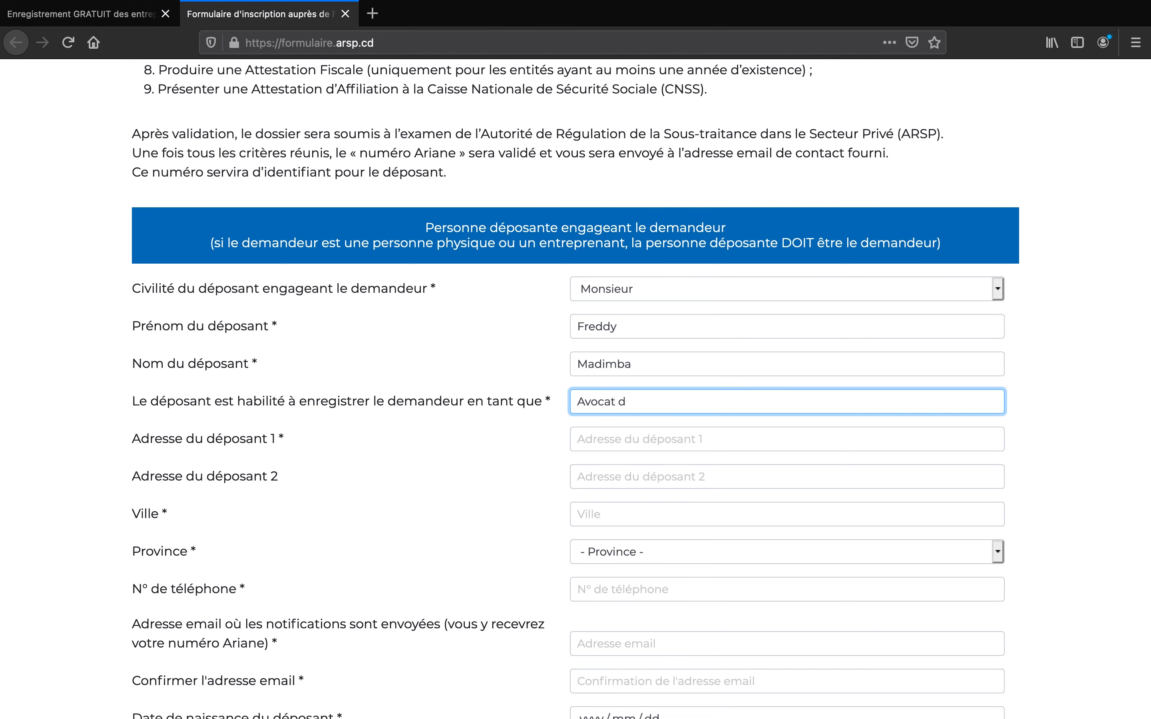
text(e la Socie)
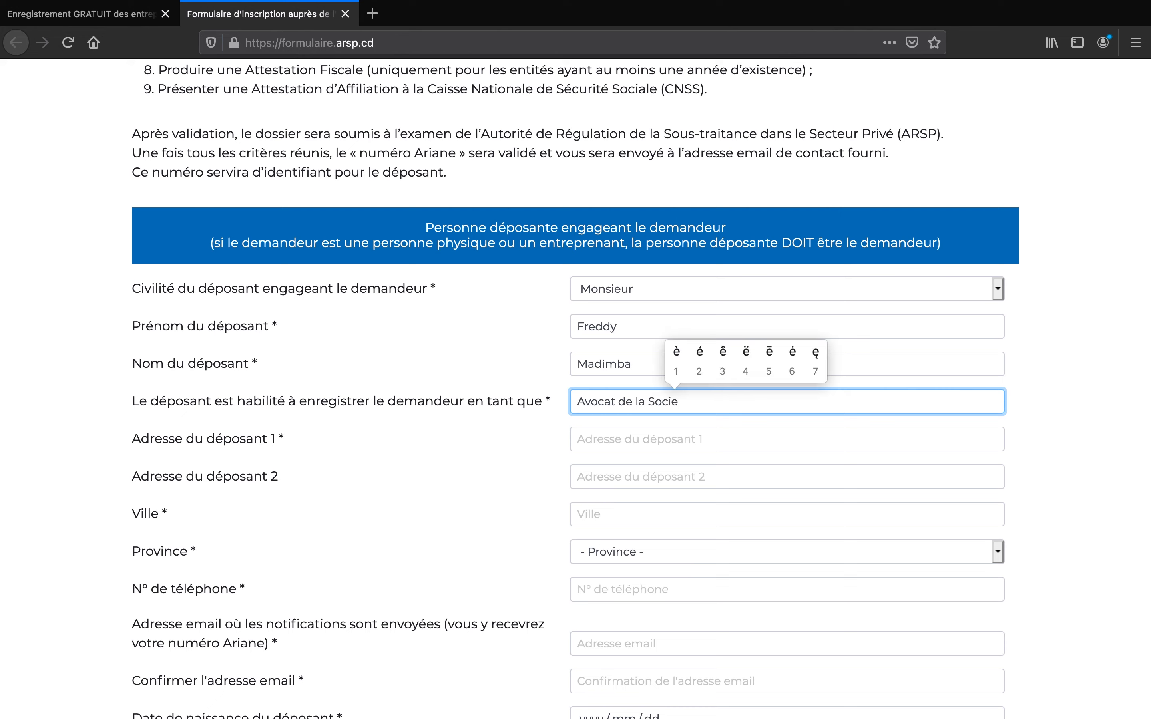
text(2te)
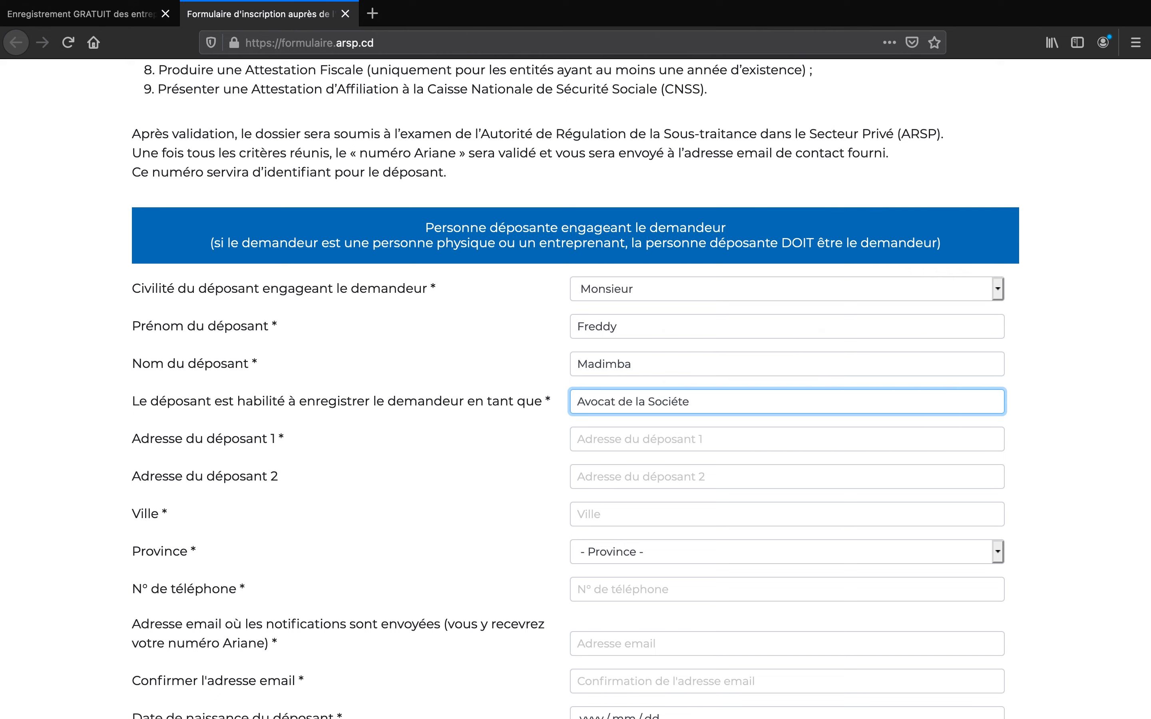
text(2)
- Enter the depositor's street address, with city Kinshasa and province Kinshasa
click(614, 447)
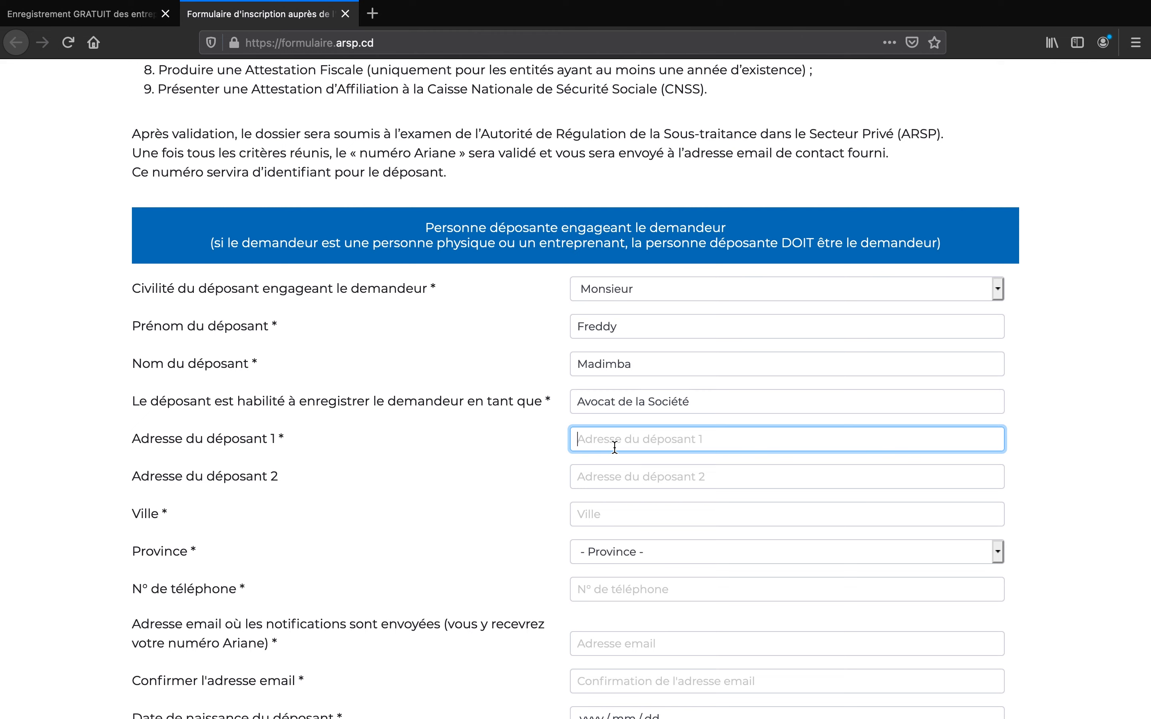
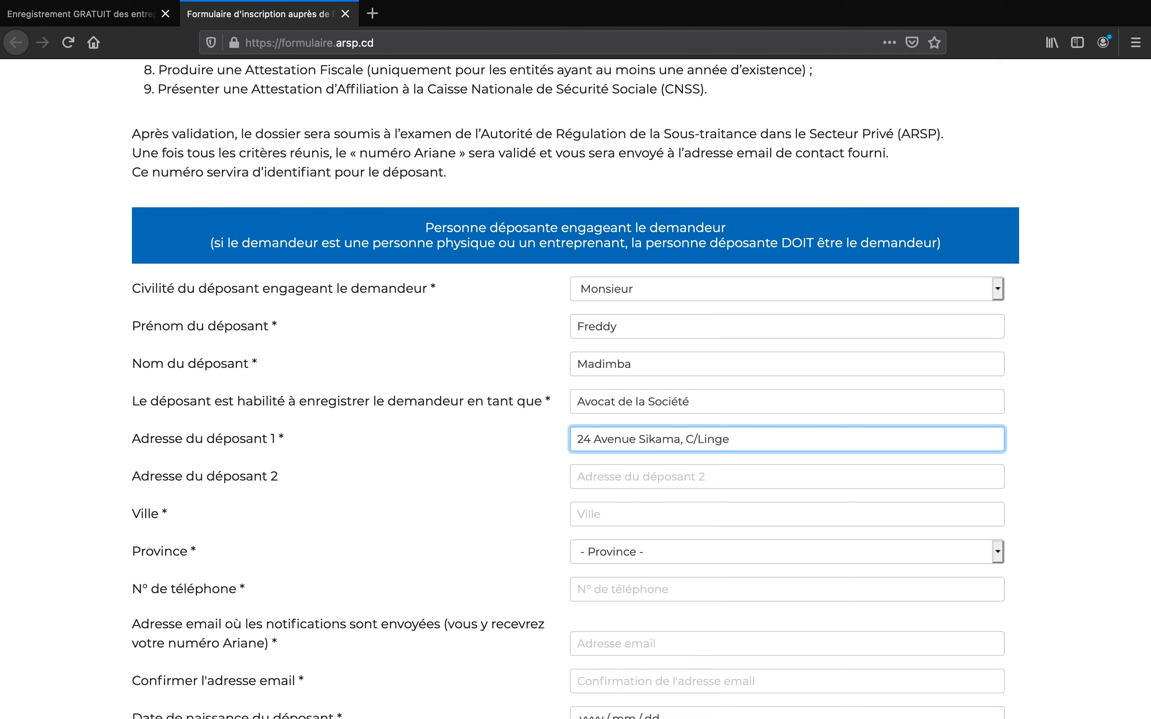
text(/)
click(661, 505)
text(Kinshasa)
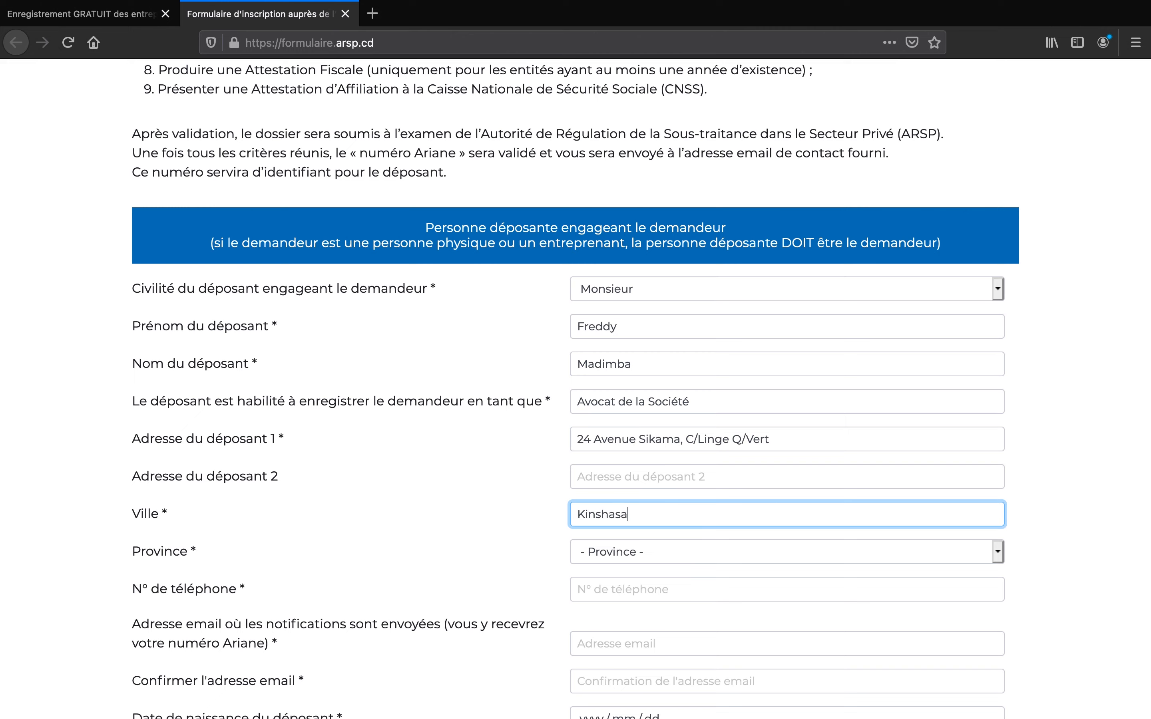
click(666, 550)
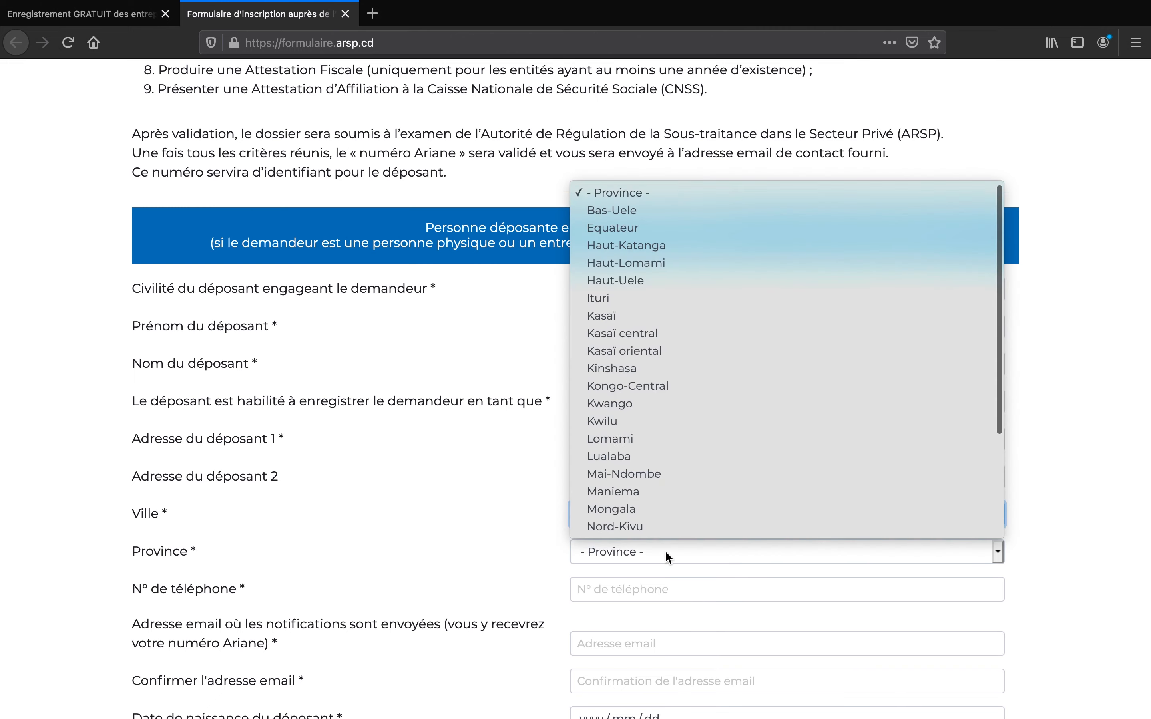
click(654, 370)
- Enter the depositor's phone number
scroll(598, 519, down, 4)
click(618, 371)
text(+2430)
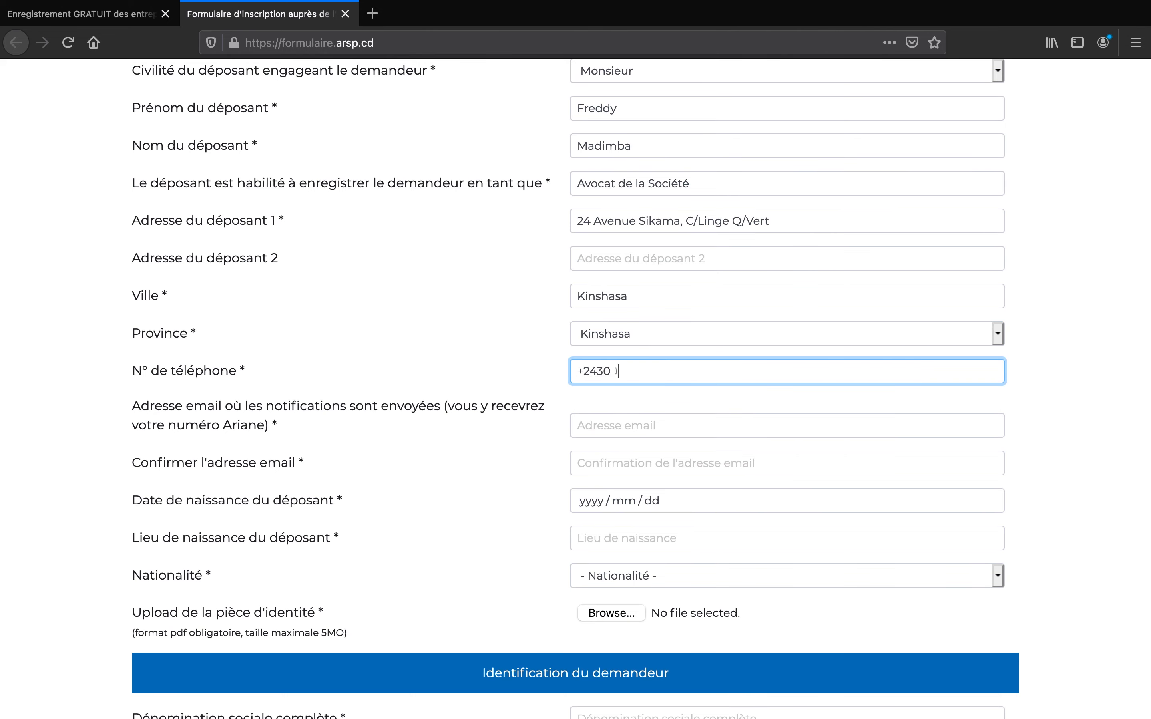
text(00000000)
click(639, 426)
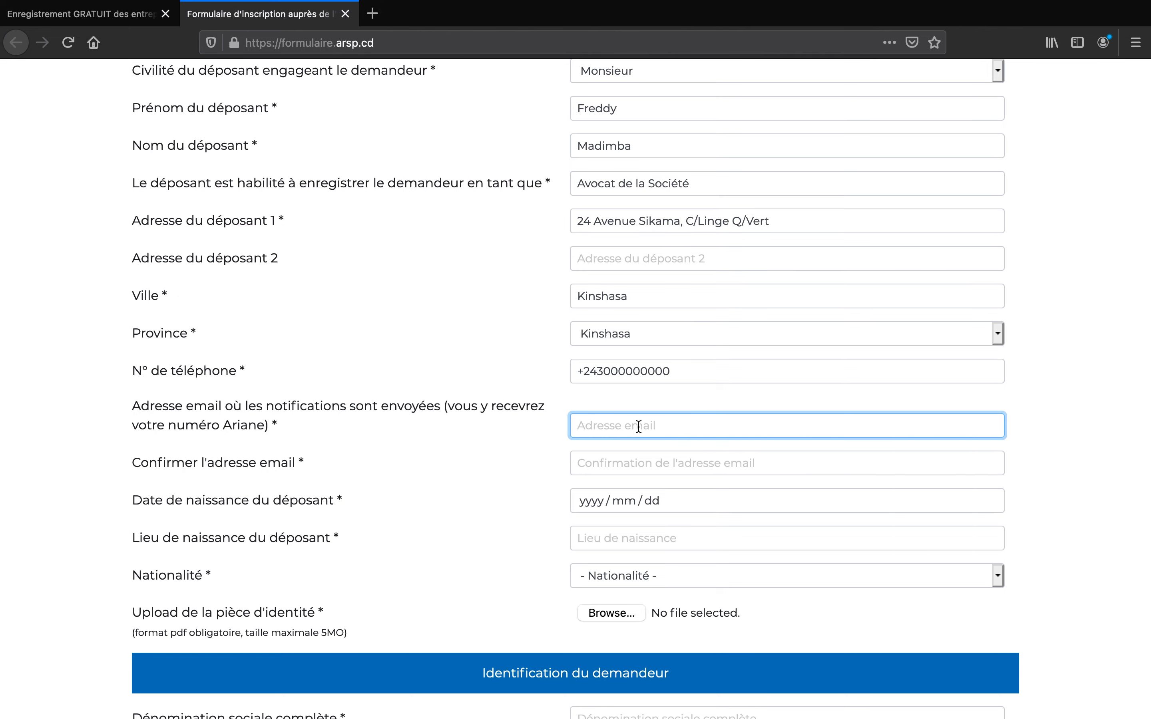
- Enter the notification email address and confirm it
scroll(639, 427, down, 2)
text(example@gmail.com)
key(Tab)
text(example)
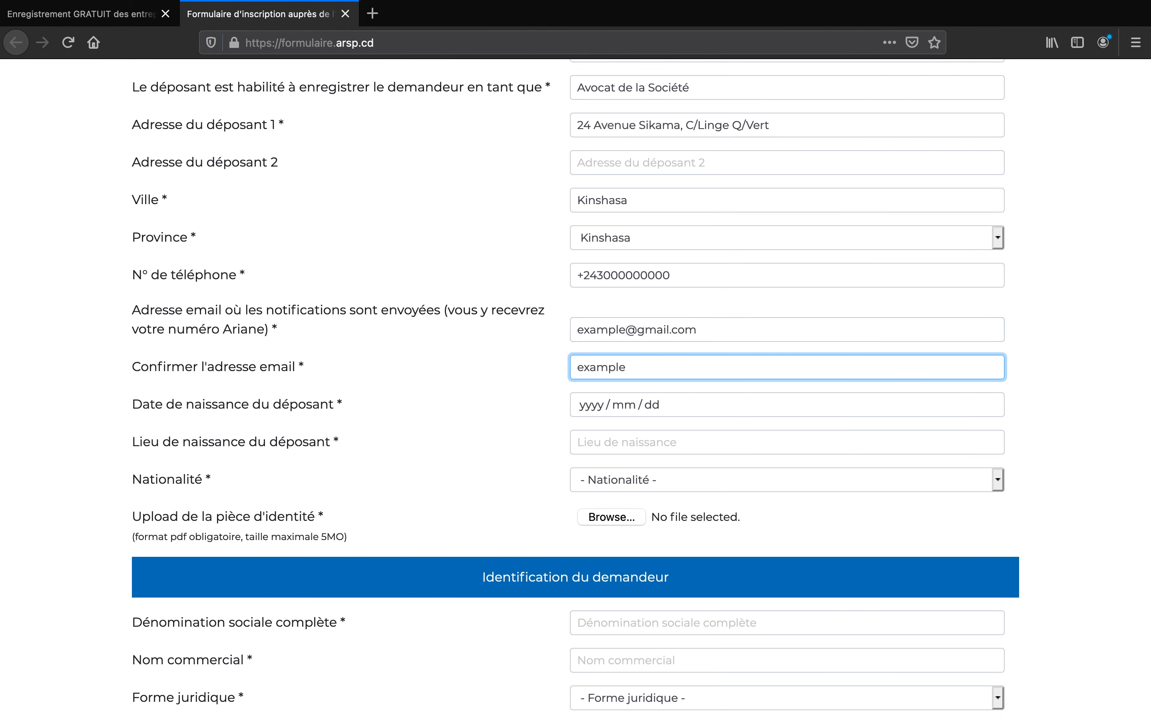
text(@gmail.com)
key(Tab)
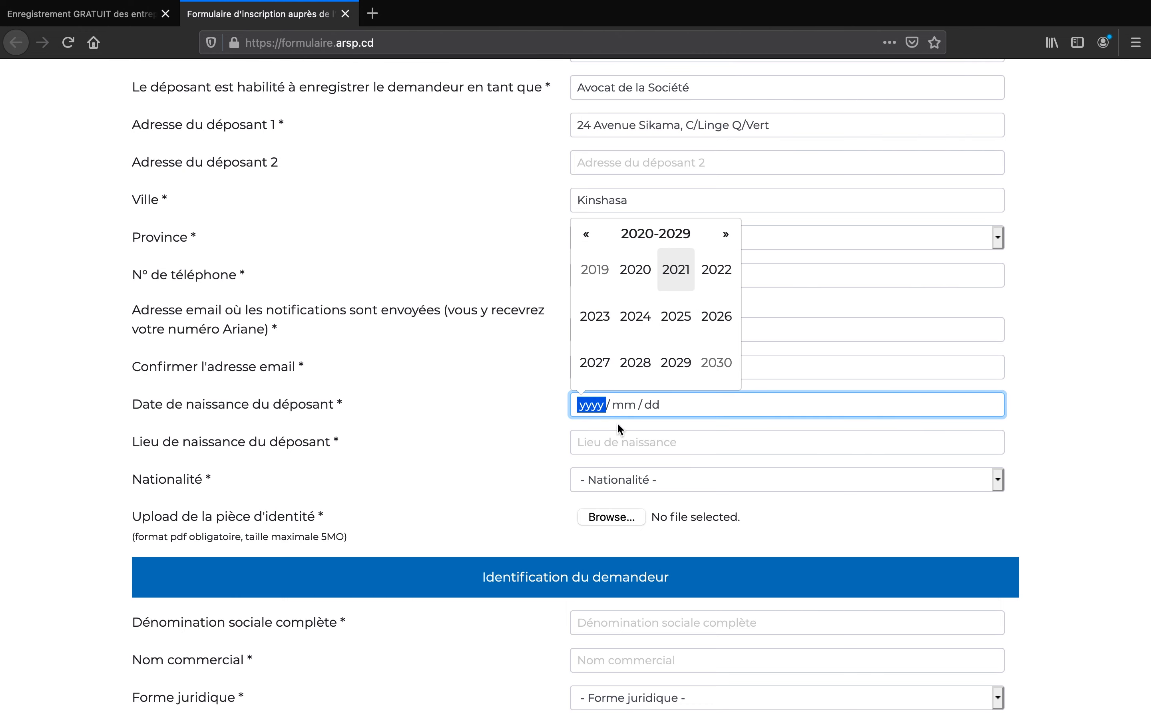
double_click(587, 235)
double_click(588, 236)
click(588, 236)
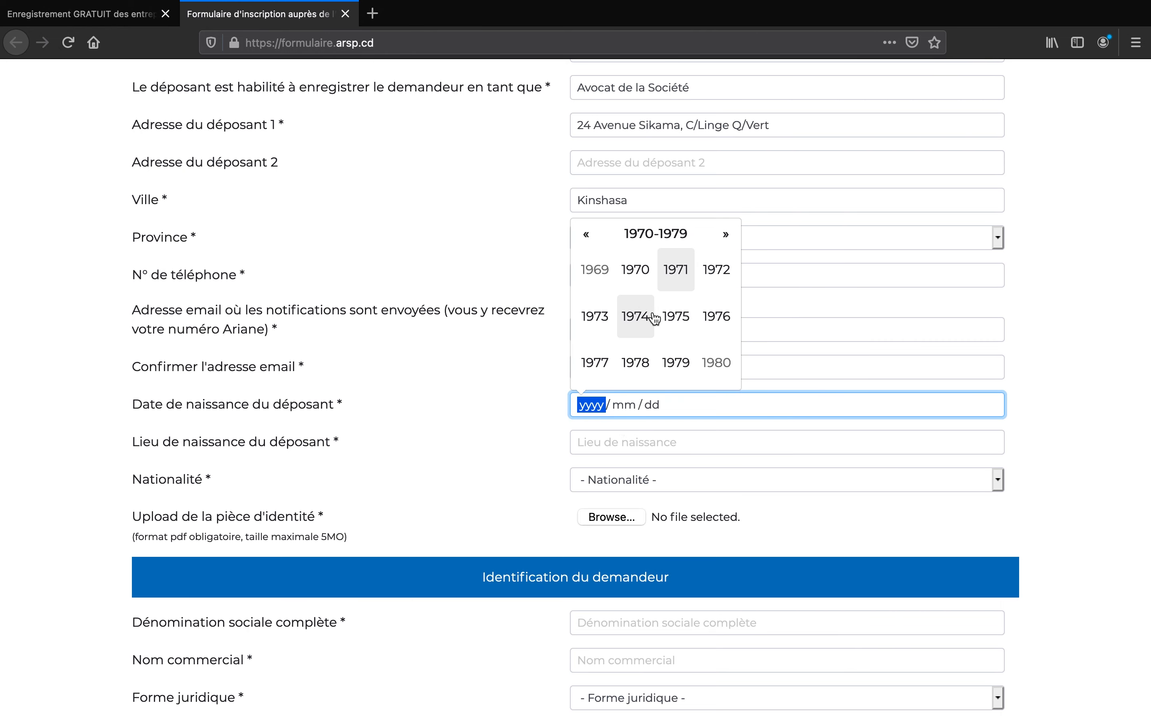
click(671, 316)
click(676, 363)
click(634, 279)
click(656, 445)
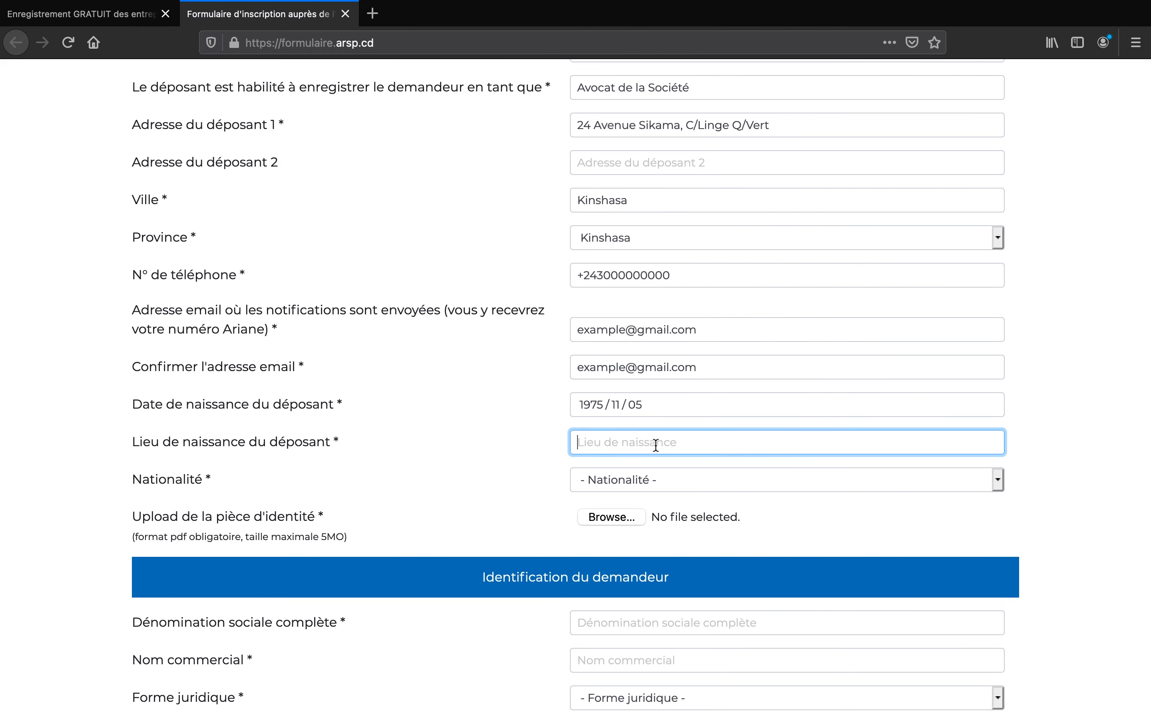
text(Lubumbashi)
- Set the nationality to République Démocratique du Congo
click(655, 476)
key(r)
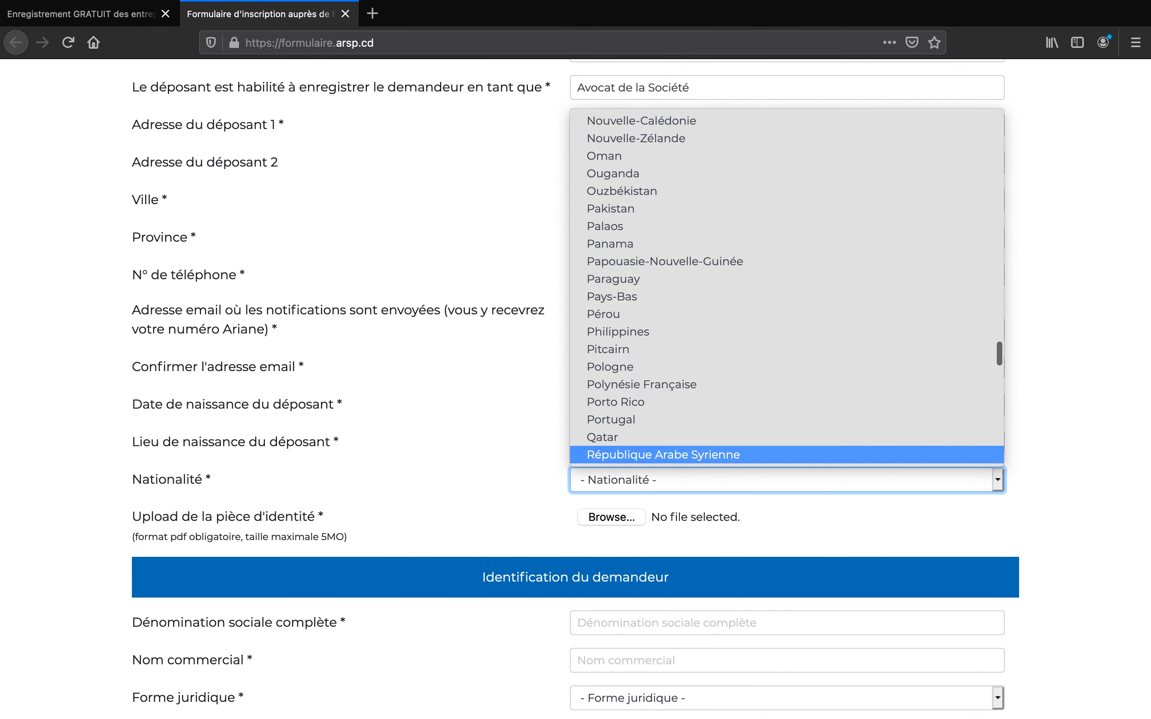
scroll(655, 476, down, 1)
scroll(656, 475, down, 1)
click(653, 437)
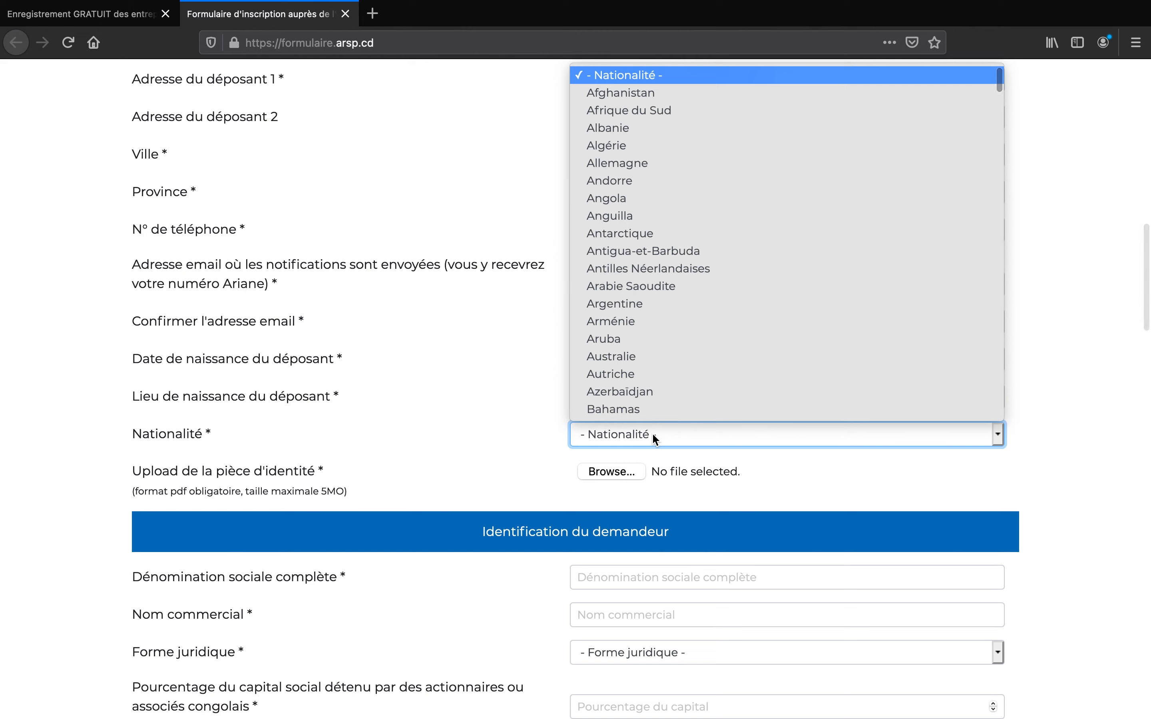
key(r)
scroll(667, 390, down, 3)
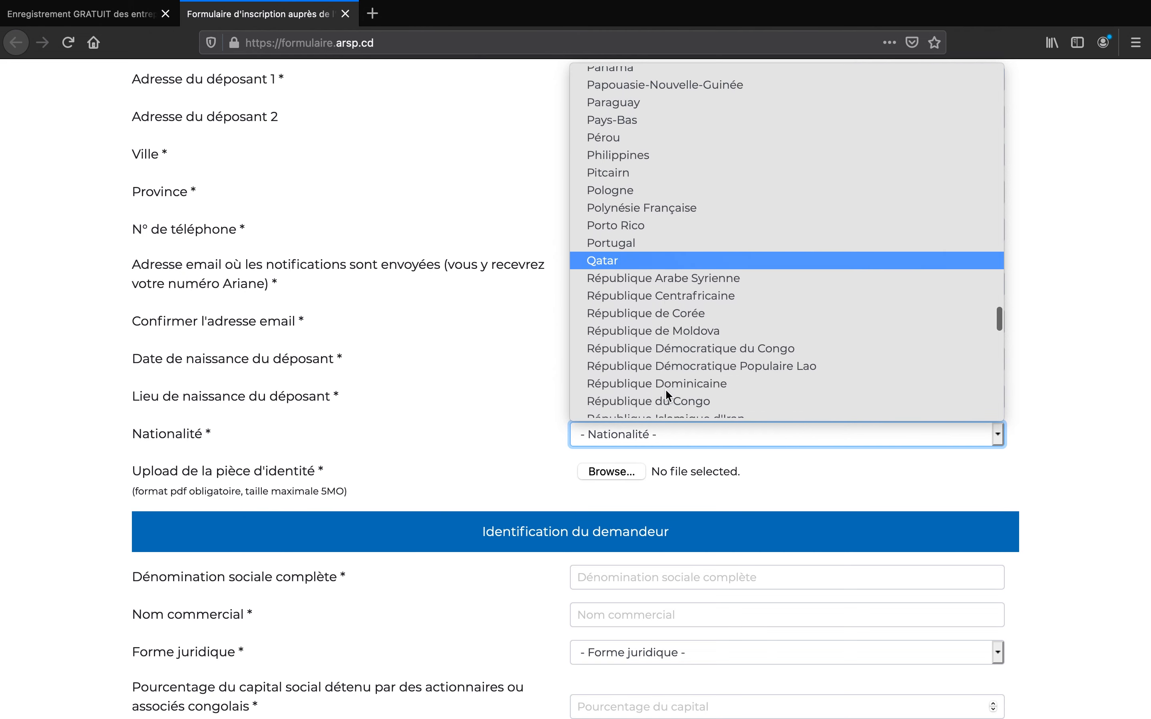
click(698, 348)
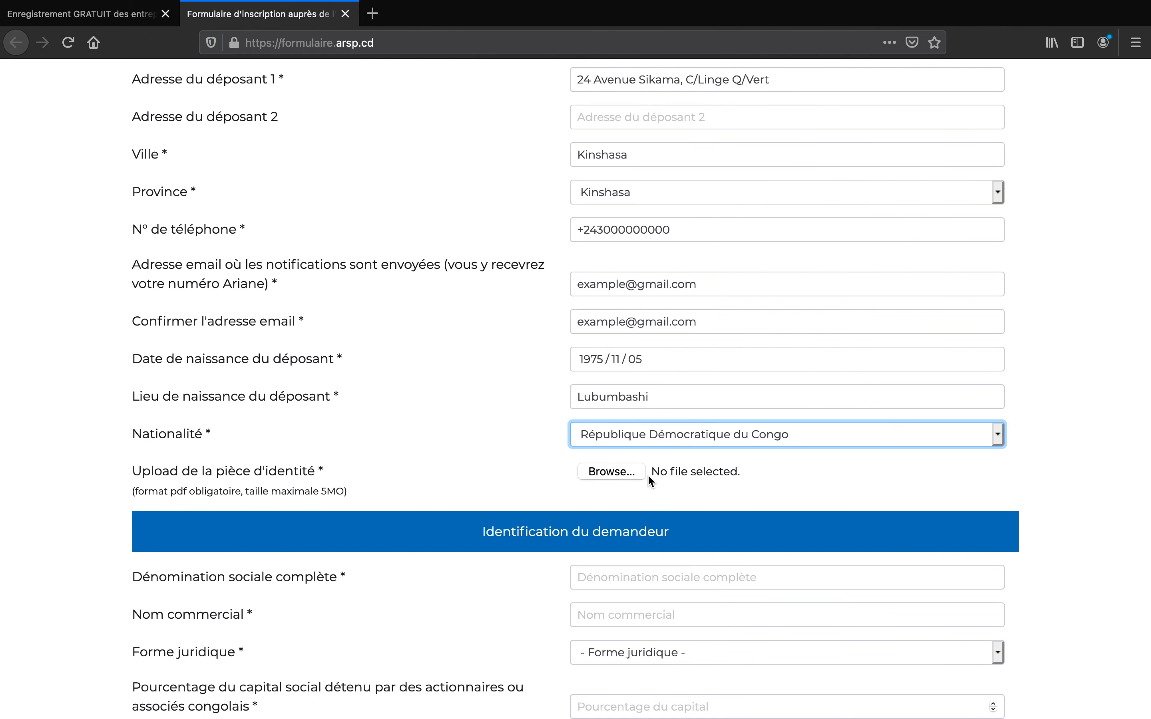
- Attach PIECE D'IDENTITE.pdf as the identity document
click(619, 476)
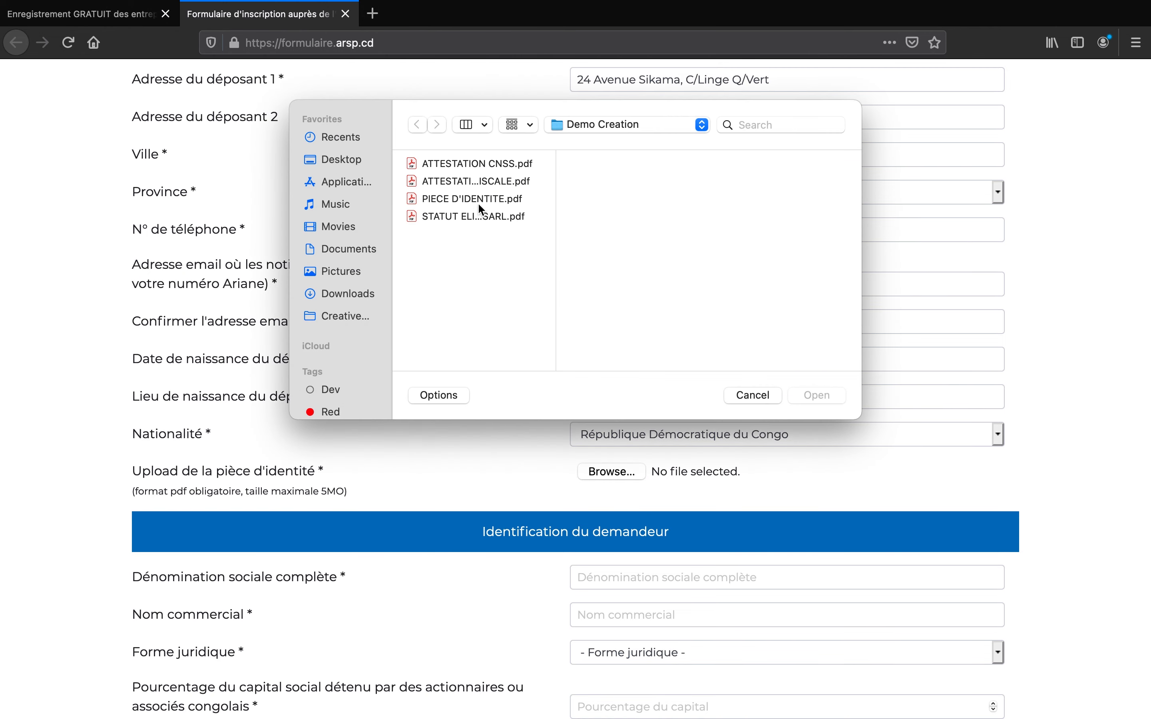
click(479, 202)
click(816, 395)
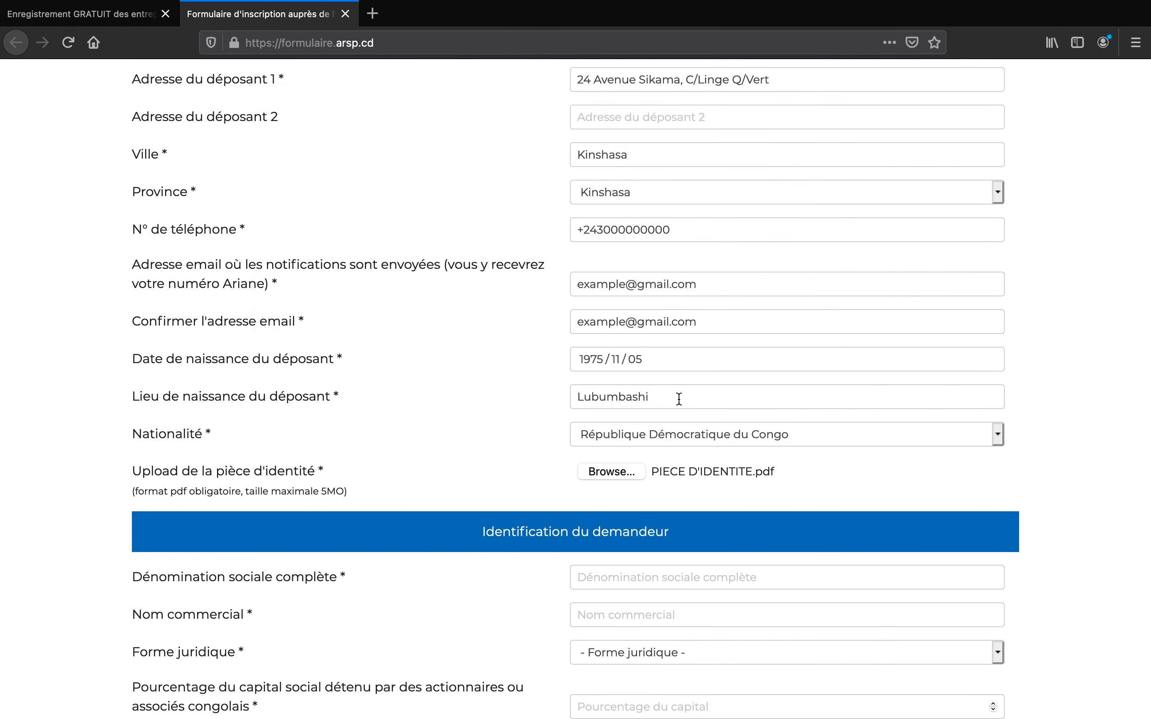
scroll(615, 442, down, 4)
scroll(613, 440, down, 2)
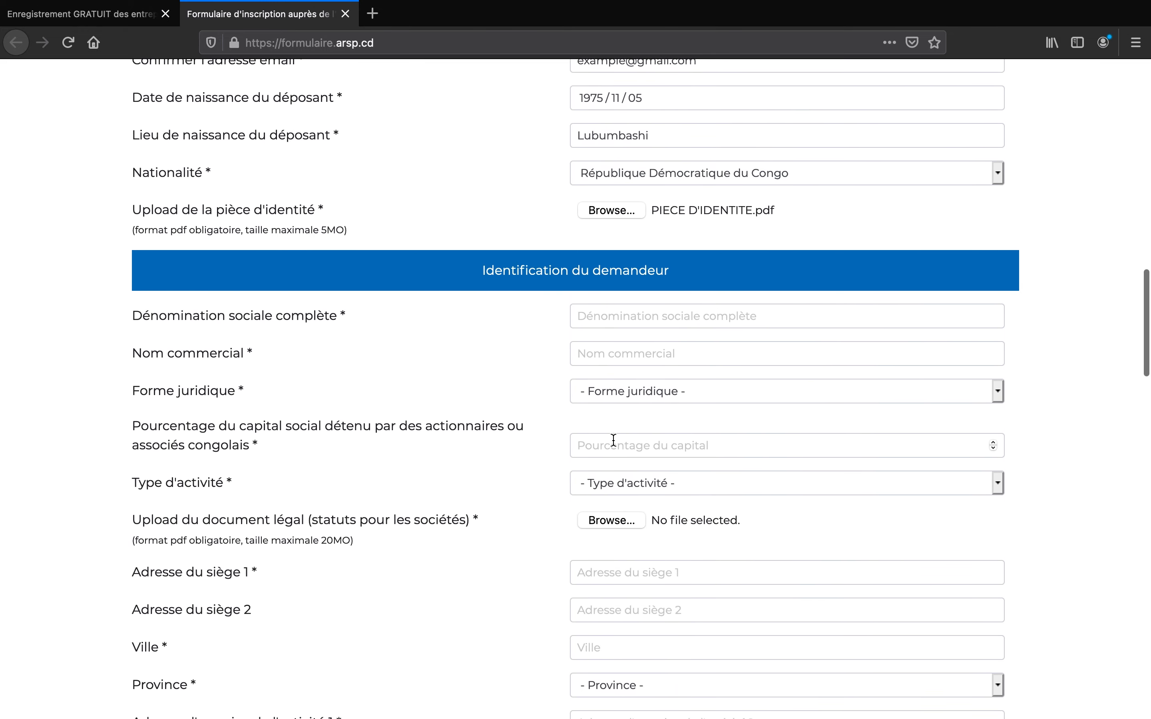
scroll(614, 440, down, 2)
- Enter company name TEST Sarl and trade name TT Sarl
click(662, 257)
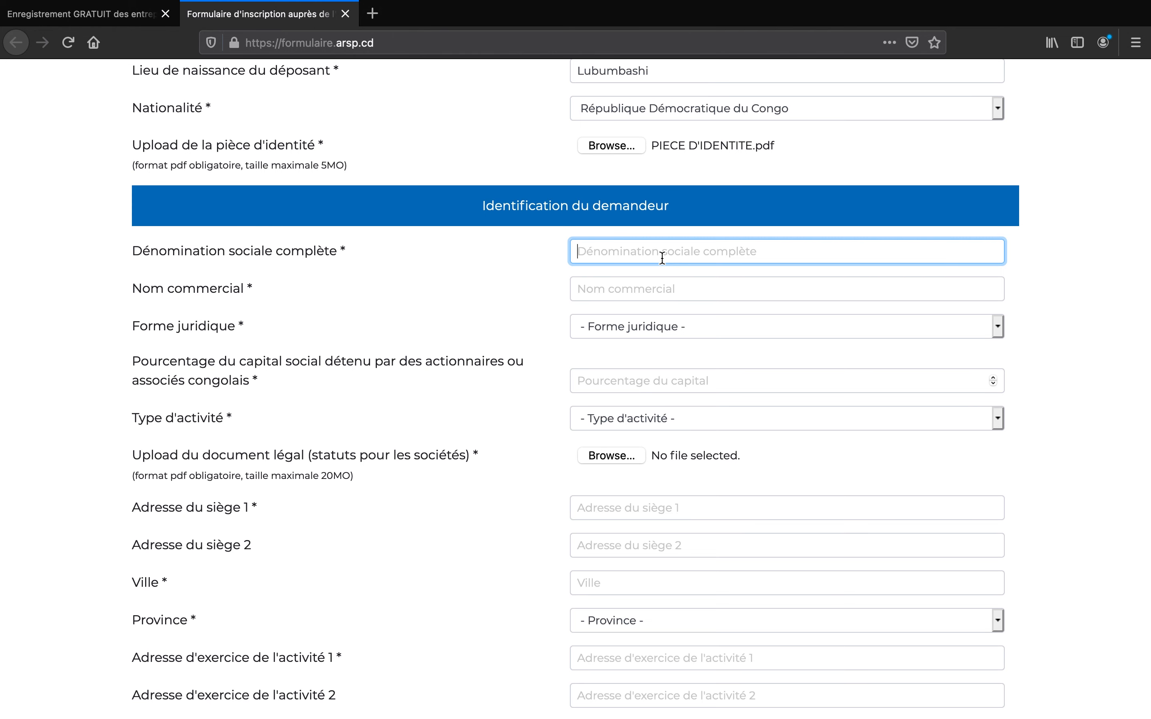
text(TEST)
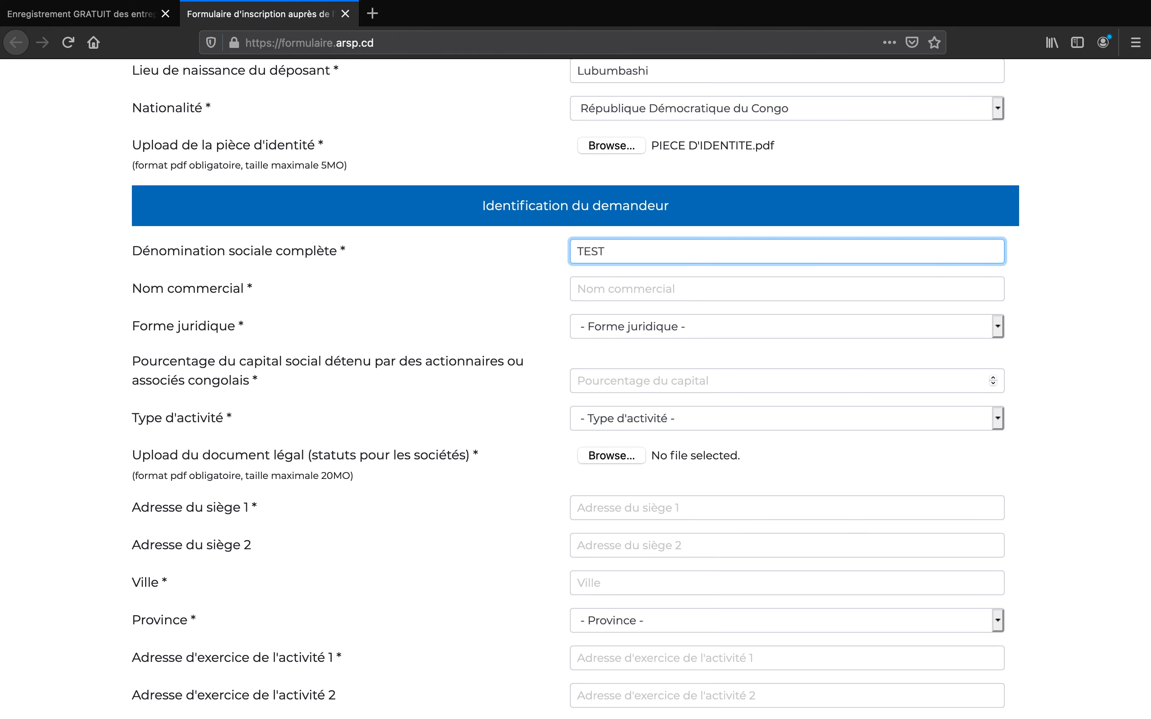
text( Sarl)
click(627, 291)
text(TT Sa)
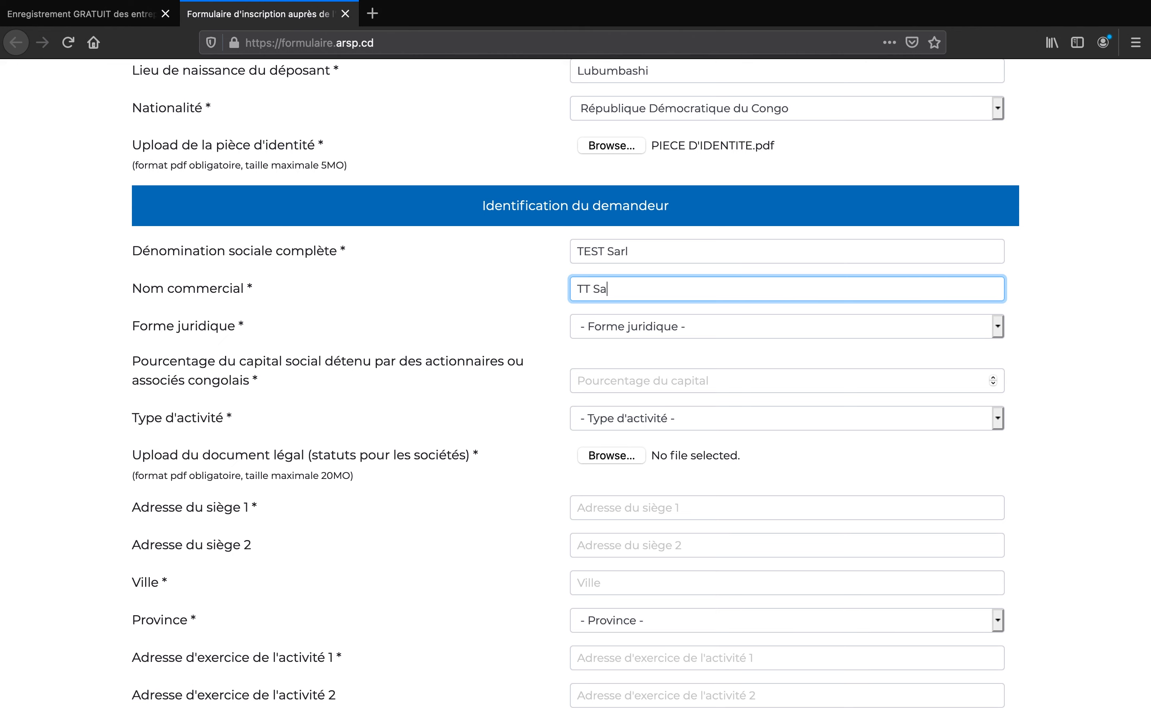
text(rl)
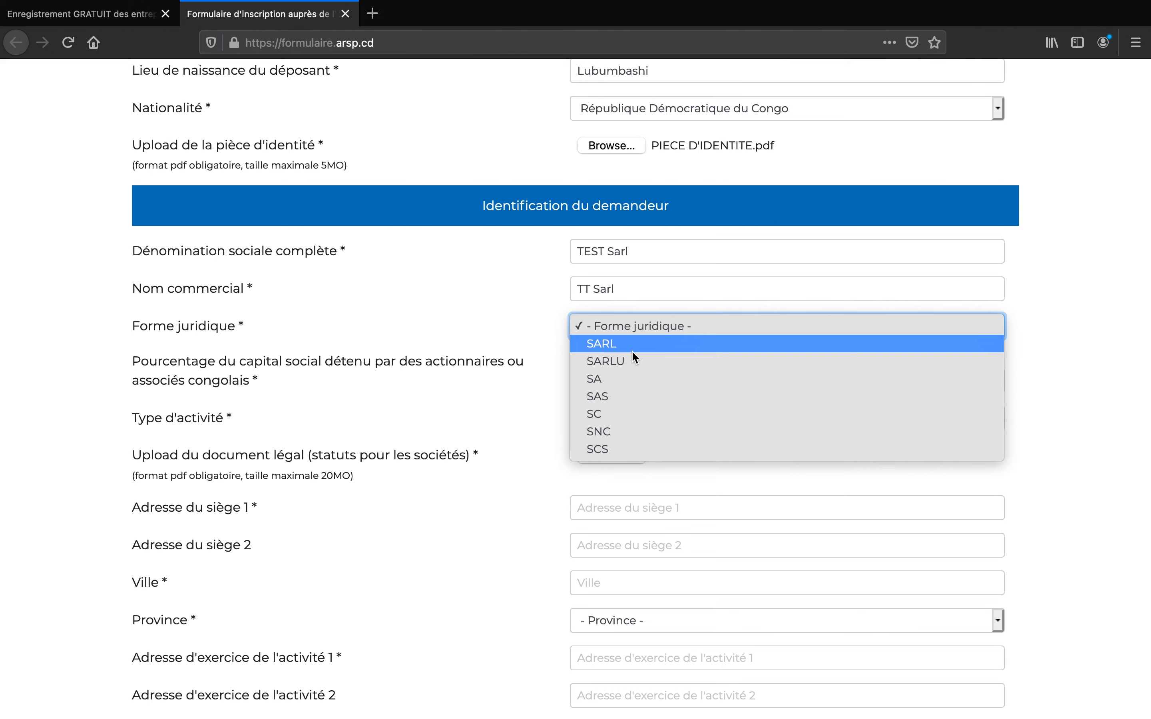
- Set the legal form to SARL, Congolese capital to 100%, and activity to Artisanat d'art
click(633, 351)
click(623, 387)
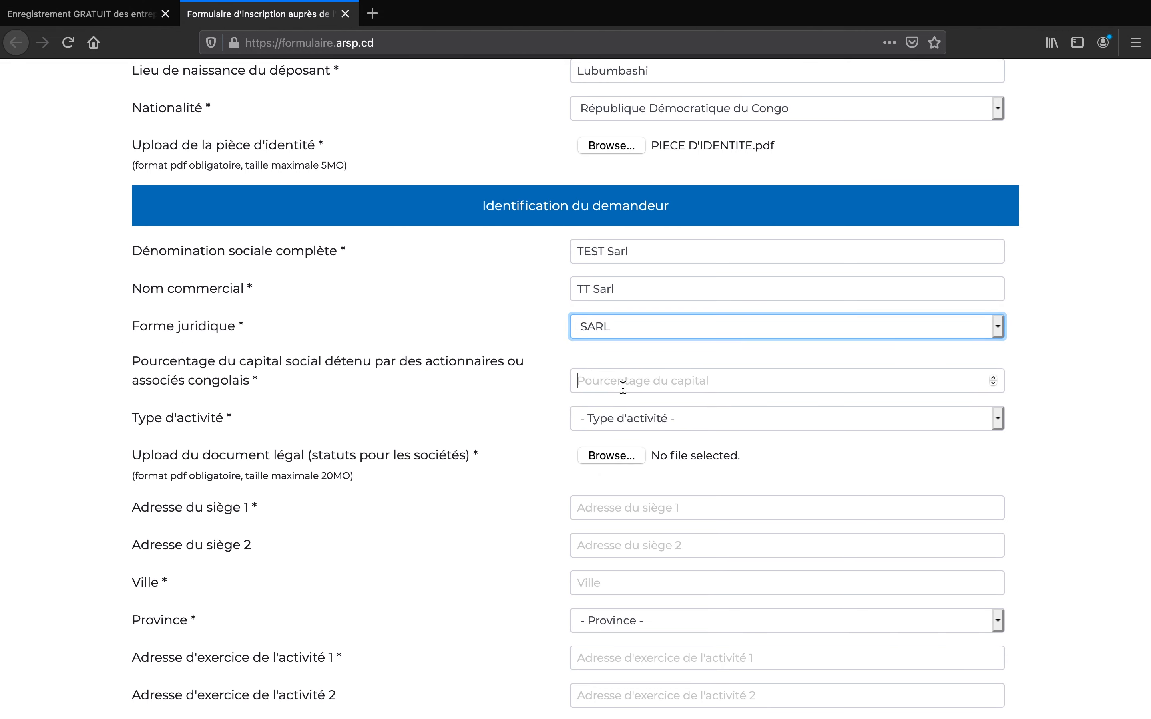
text(100)
click(654, 420)
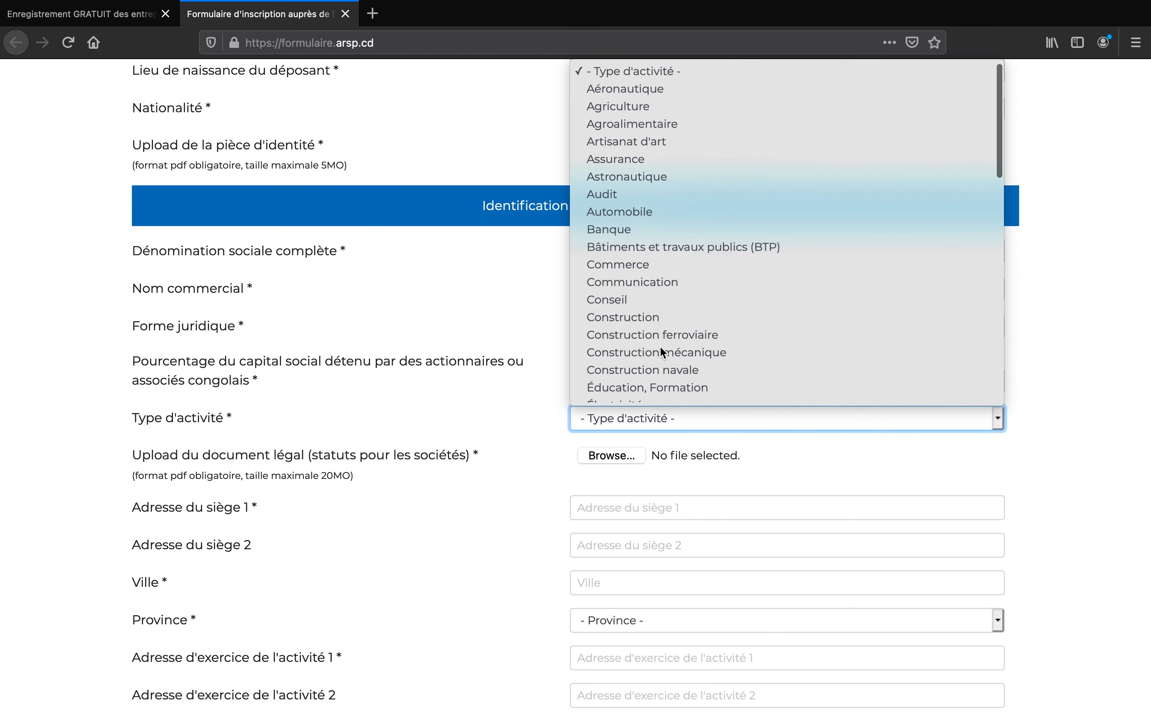
click(703, 141)
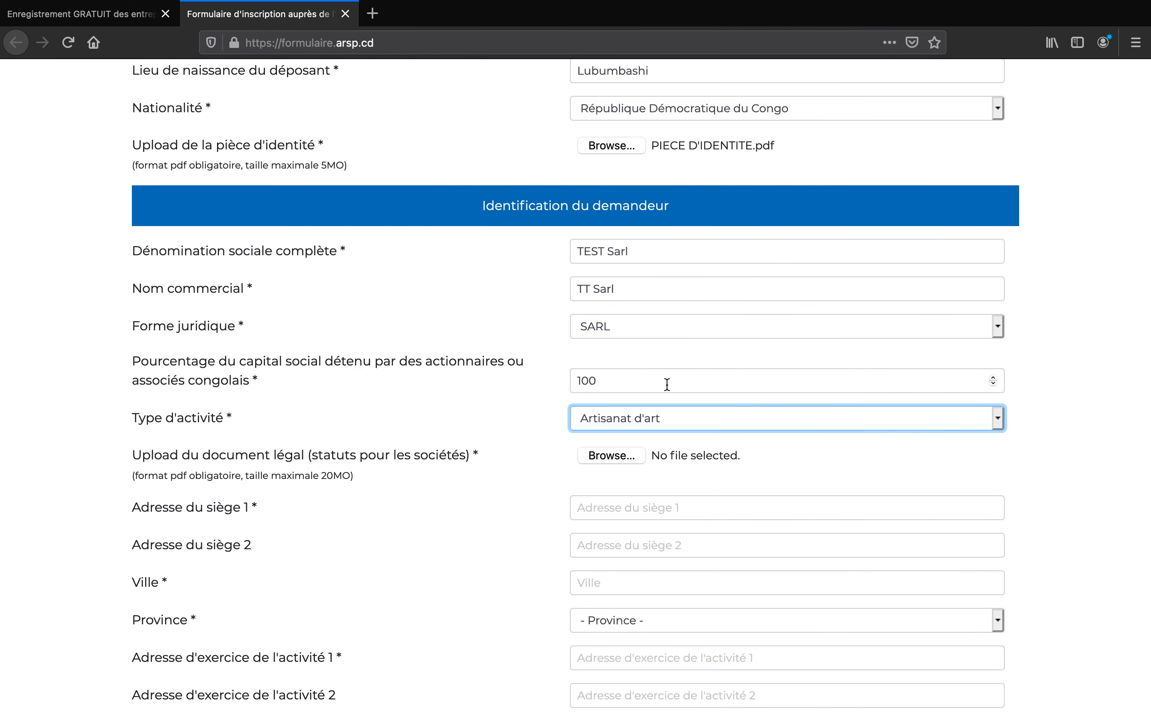
scroll(667, 384, down, 3)
click(613, 335)
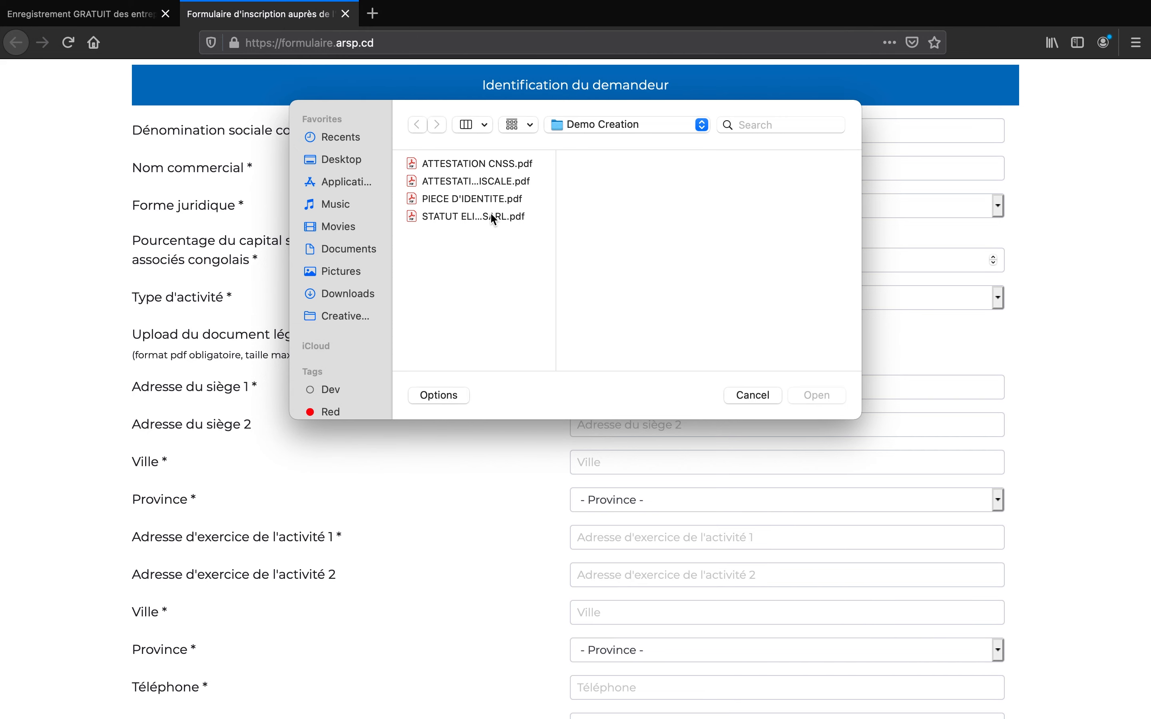
- Attach STATUT ELICCO SARL.pdf as the company's legal document
click(475, 210)
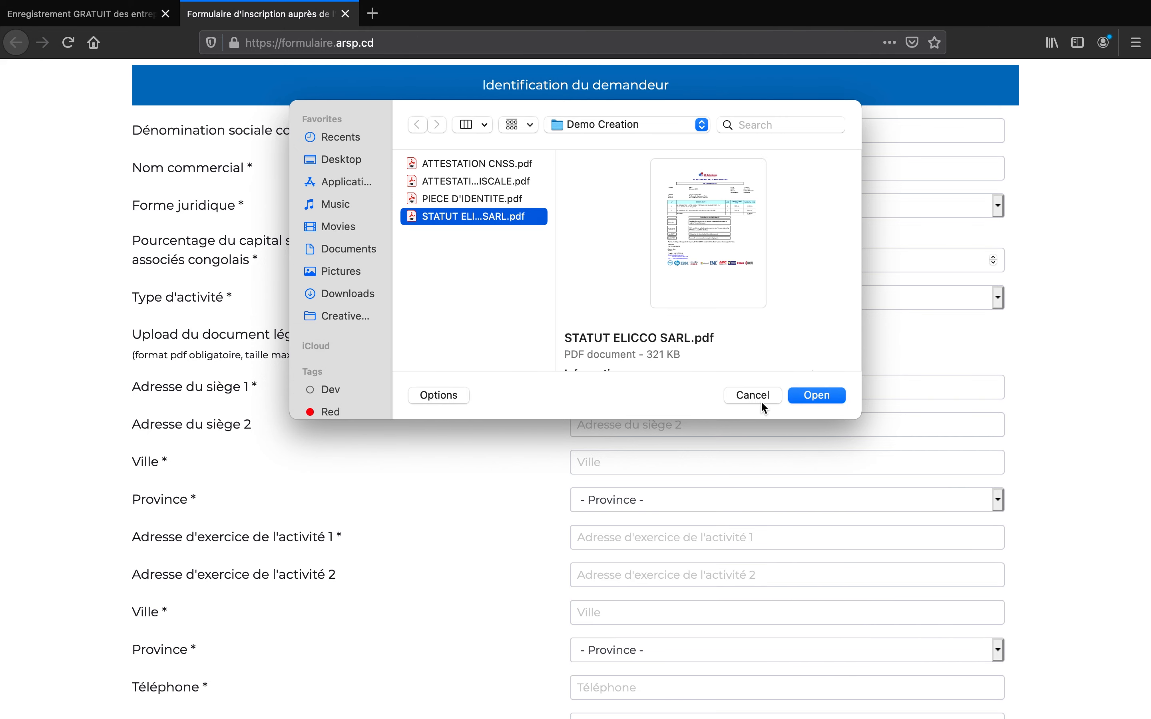
click(816, 395)
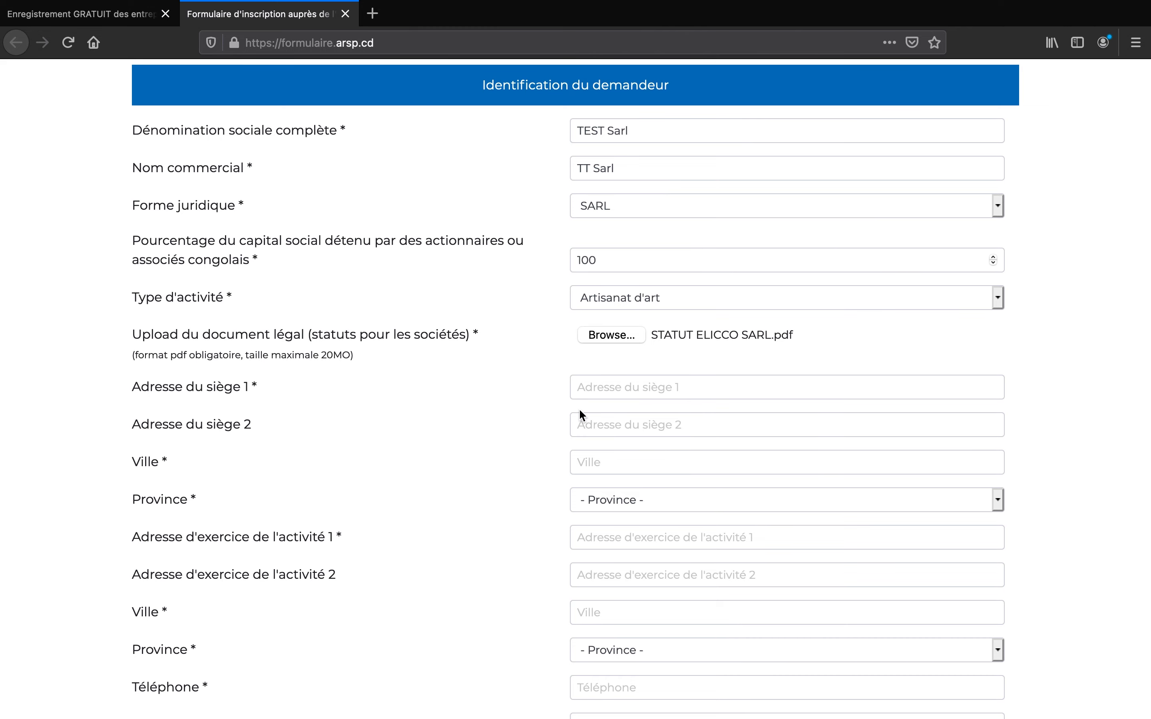
scroll(580, 410, down, 2)
scroll(579, 408, down, 5)
- Enter the head-office address, with city Kinshasa and province Kinshasa
key(Tab)
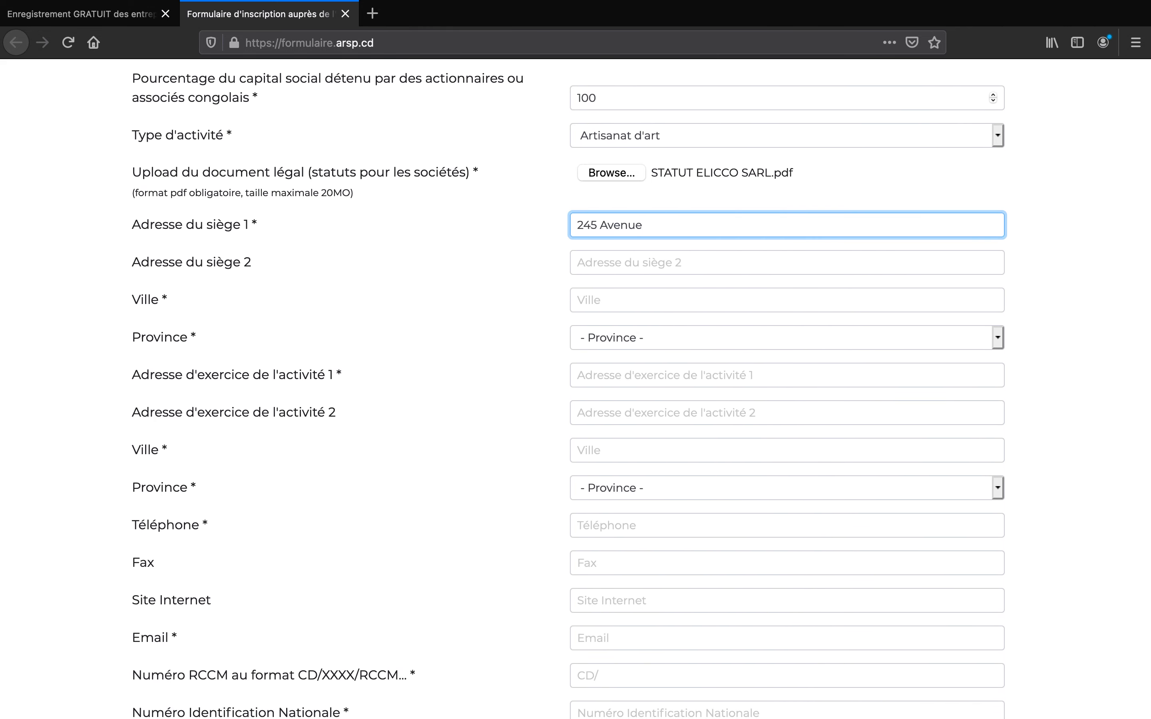
click(638, 304)
text(L)
key(BackSpace)
text(Kinshasa)
click(646, 335)
click(630, 516)
- Enter the activity address, with city Kinshasa and province Kinshasa
click(629, 378)
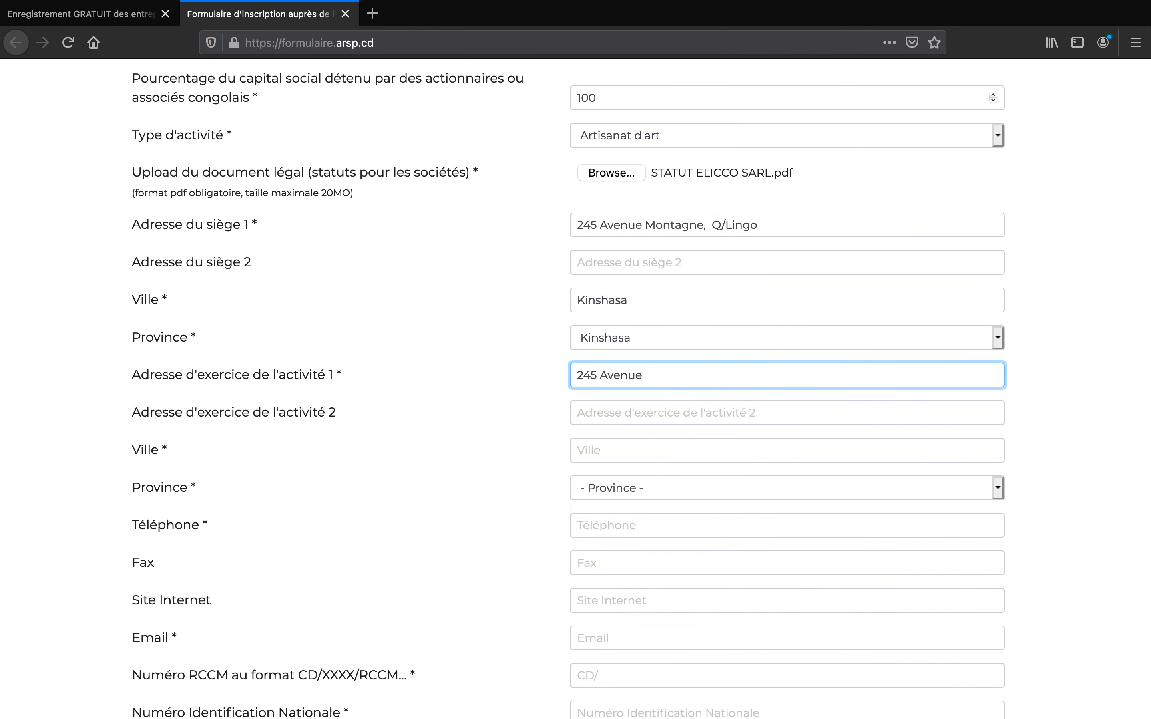
click(652, 454)
text(Kinsah)
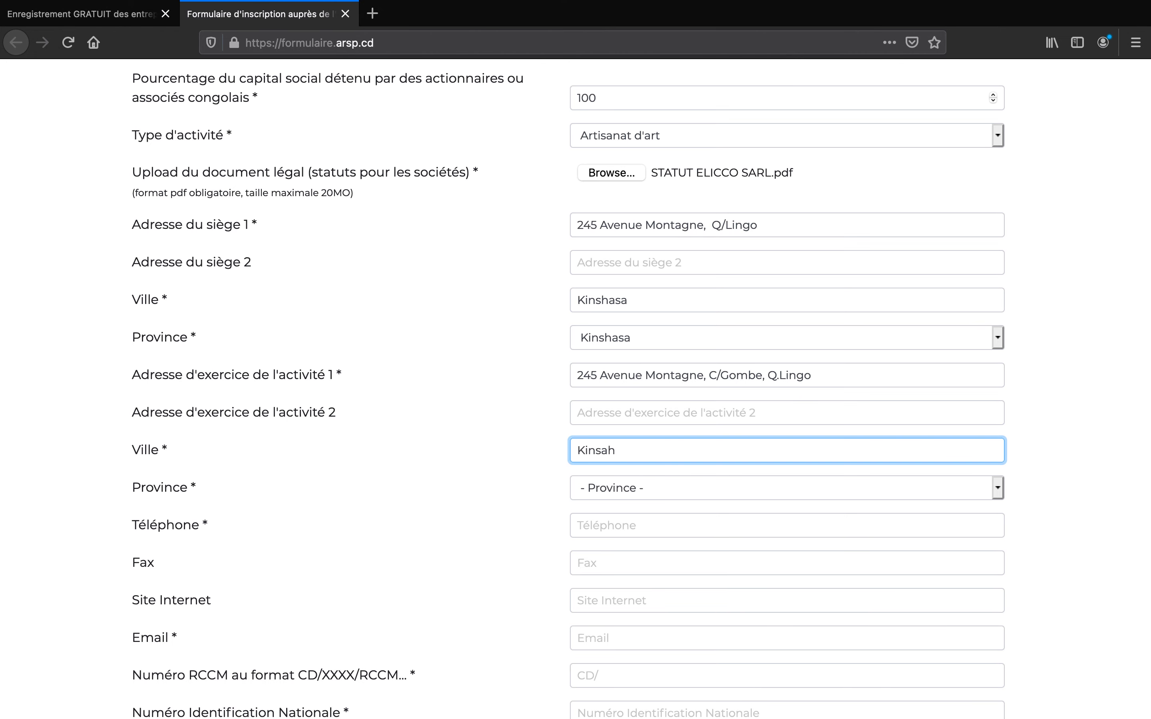
key(BackSpace)
key(BackSpace)
text(hasa)
click(647, 485)
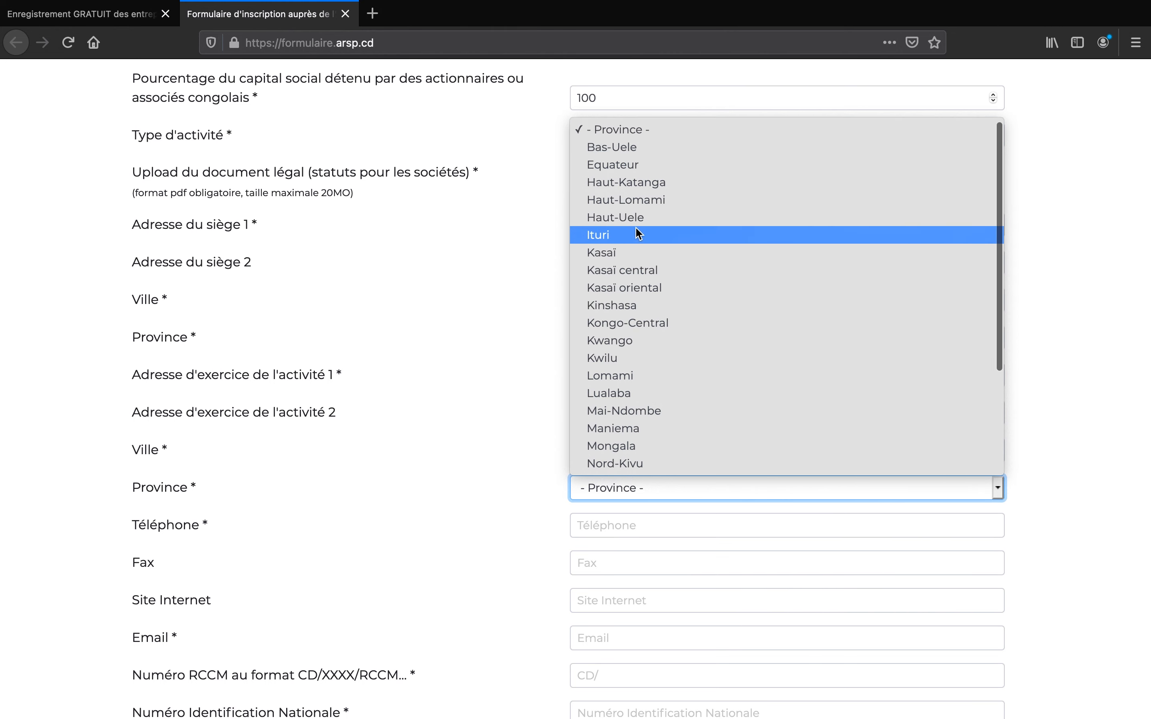
click(634, 304)
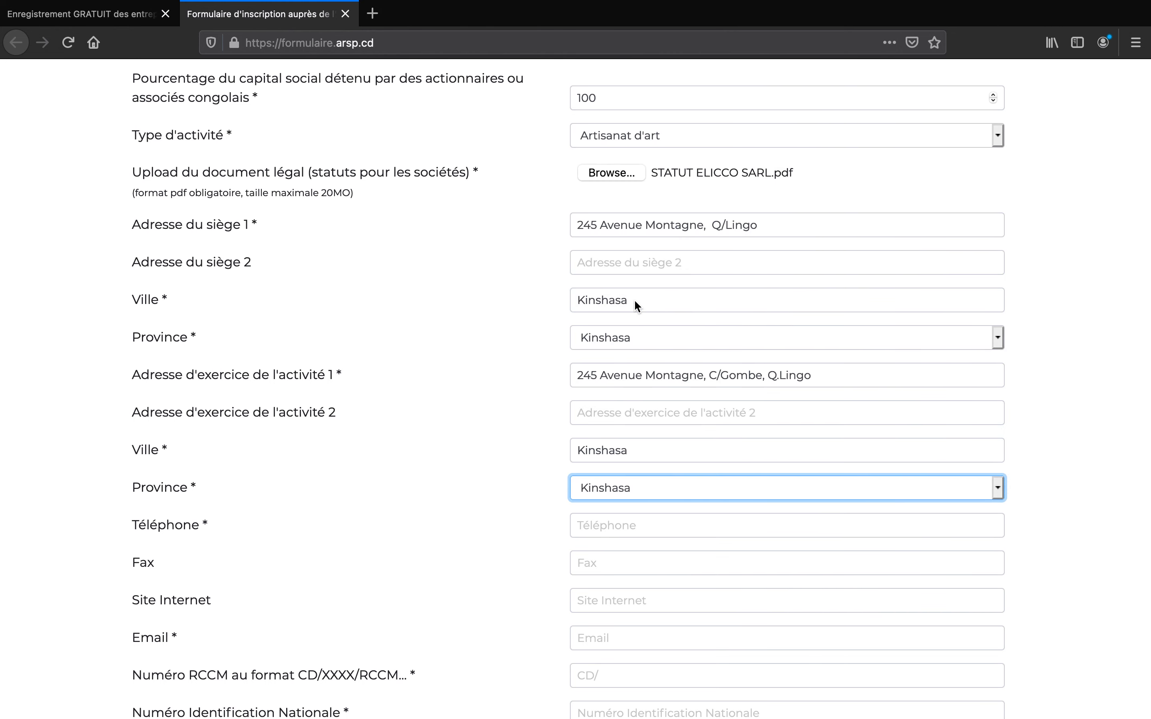
scroll(634, 299, down, 3)
- Enter the company phone number, its ttsarl website, and its company email address
click(629, 351)
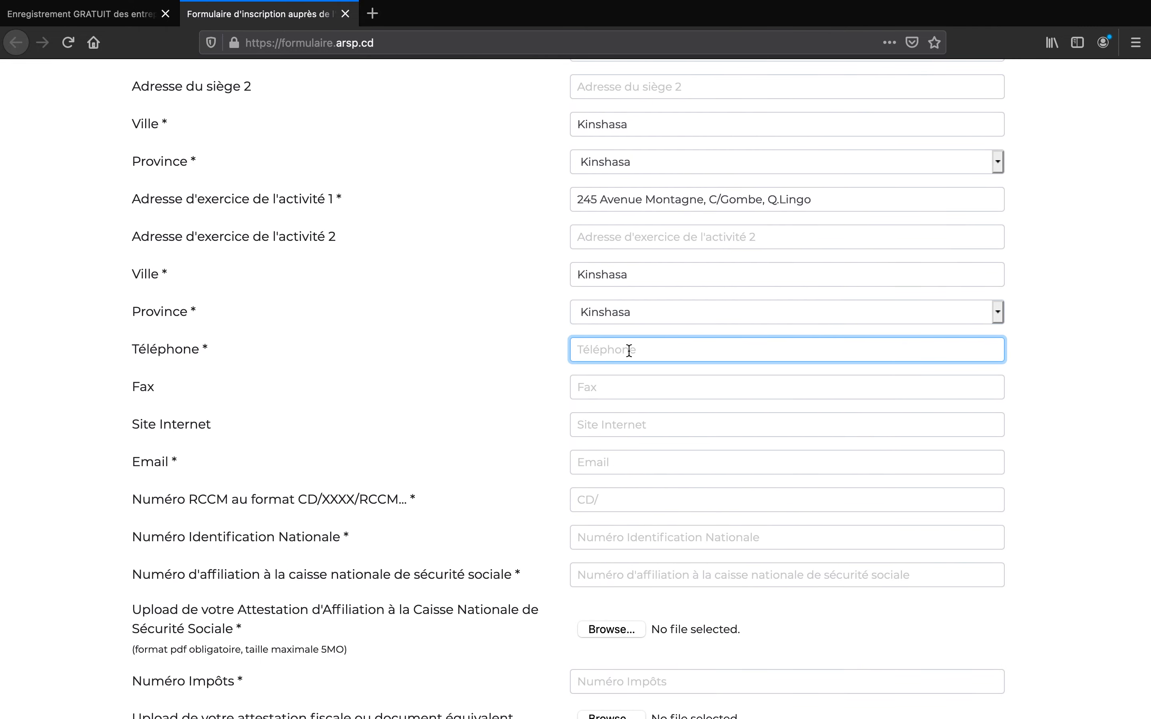
text(+243)
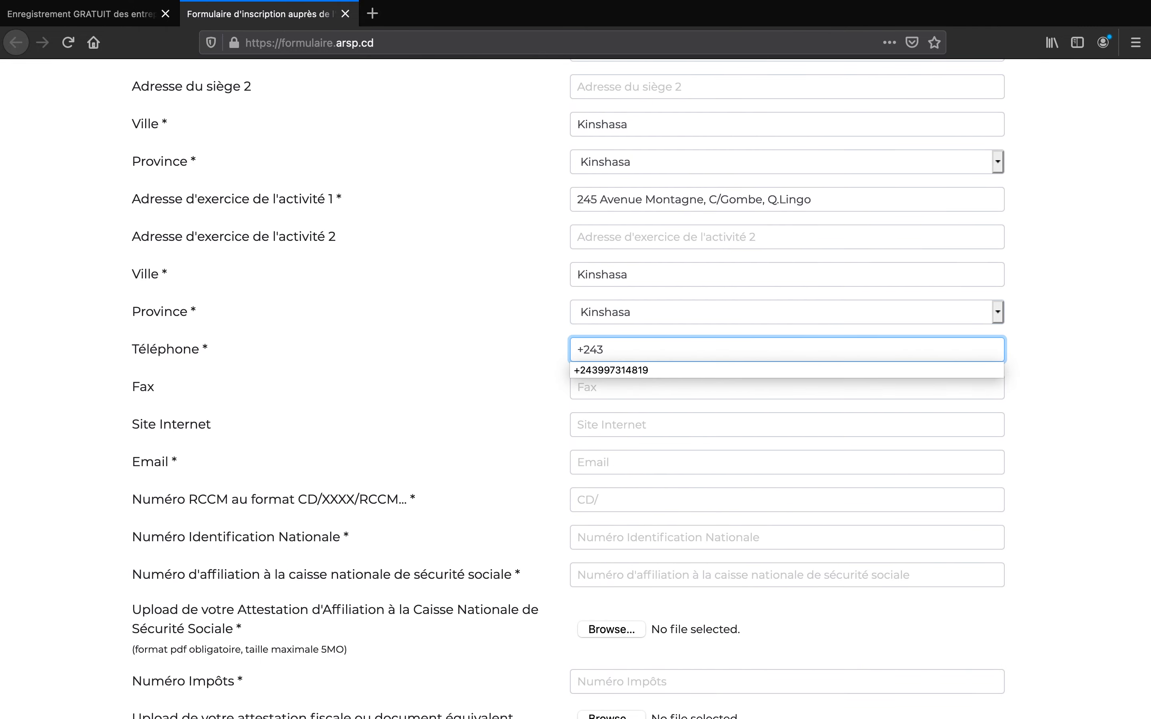
text(00)
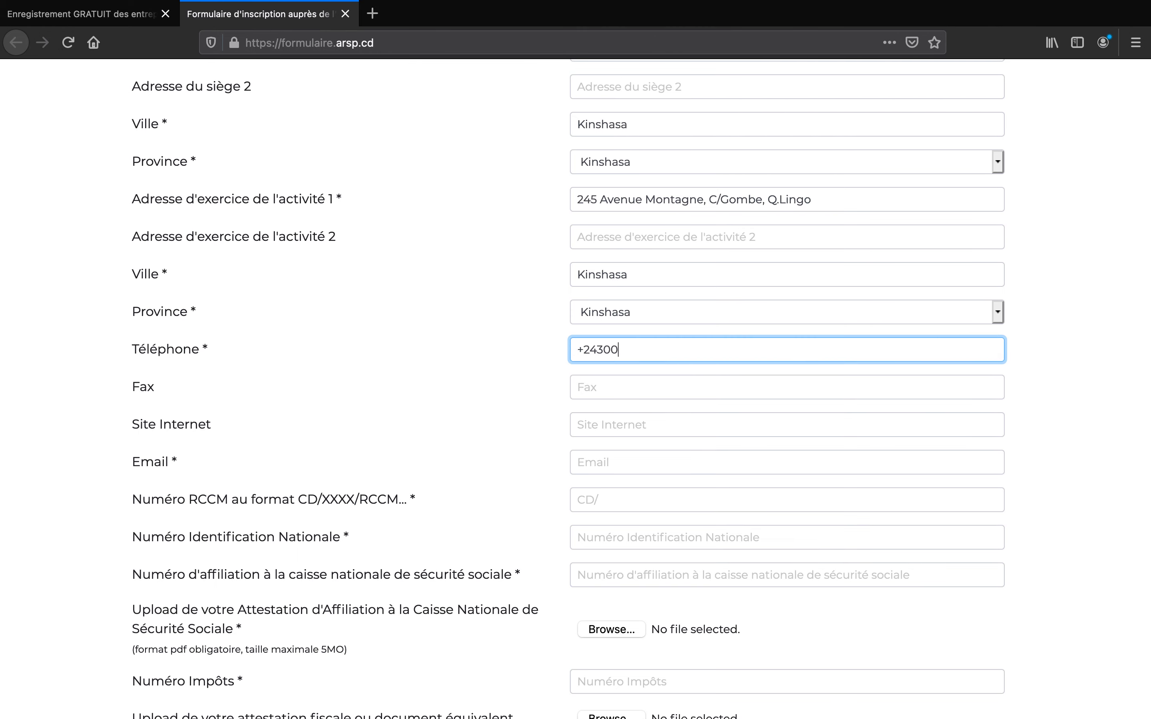
text(0000000)
click(634, 417)
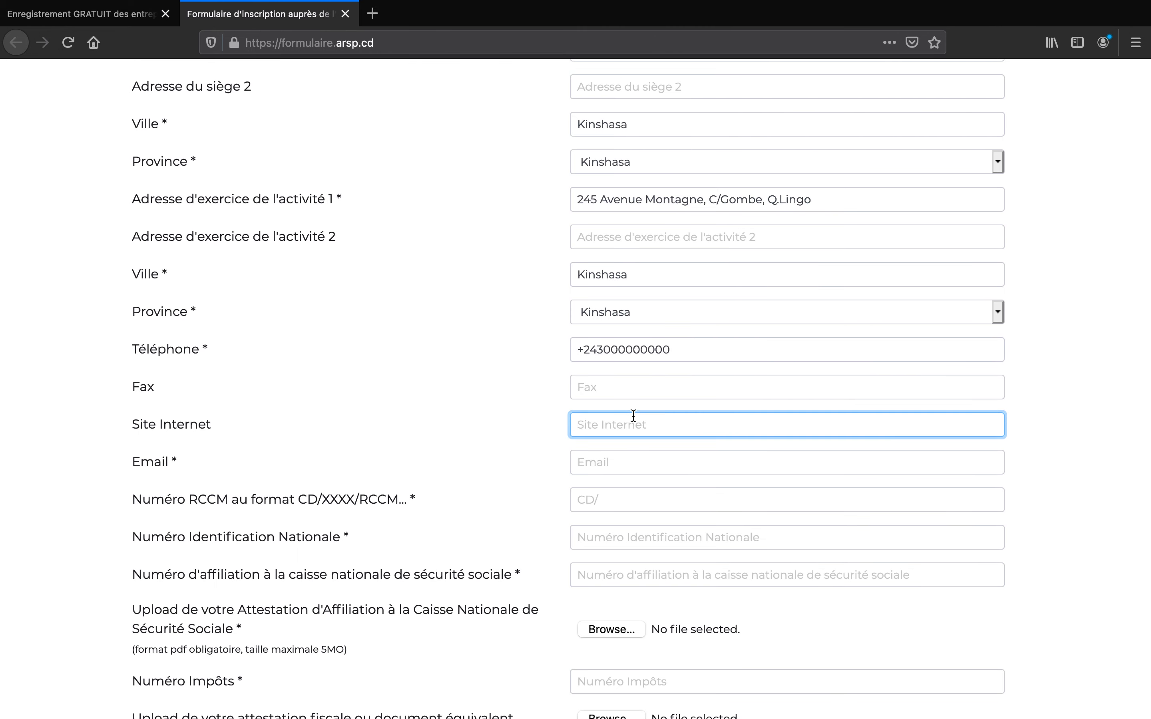
text(www)
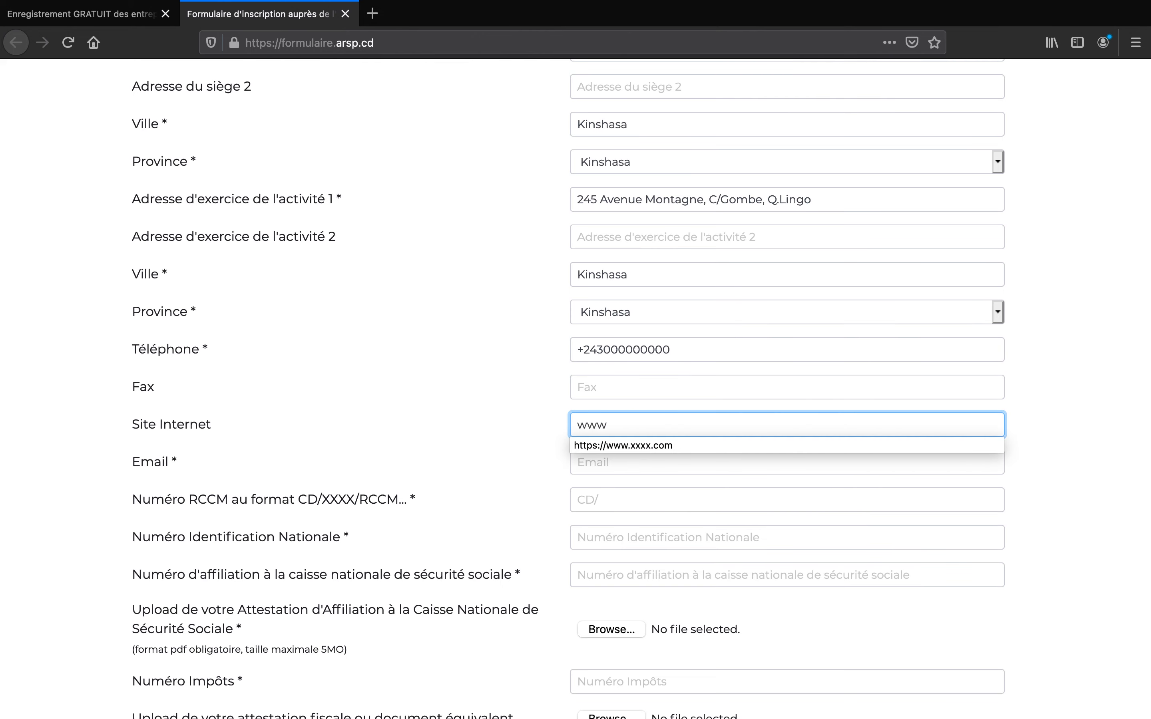
click(641, 443)
double_click(665, 427)
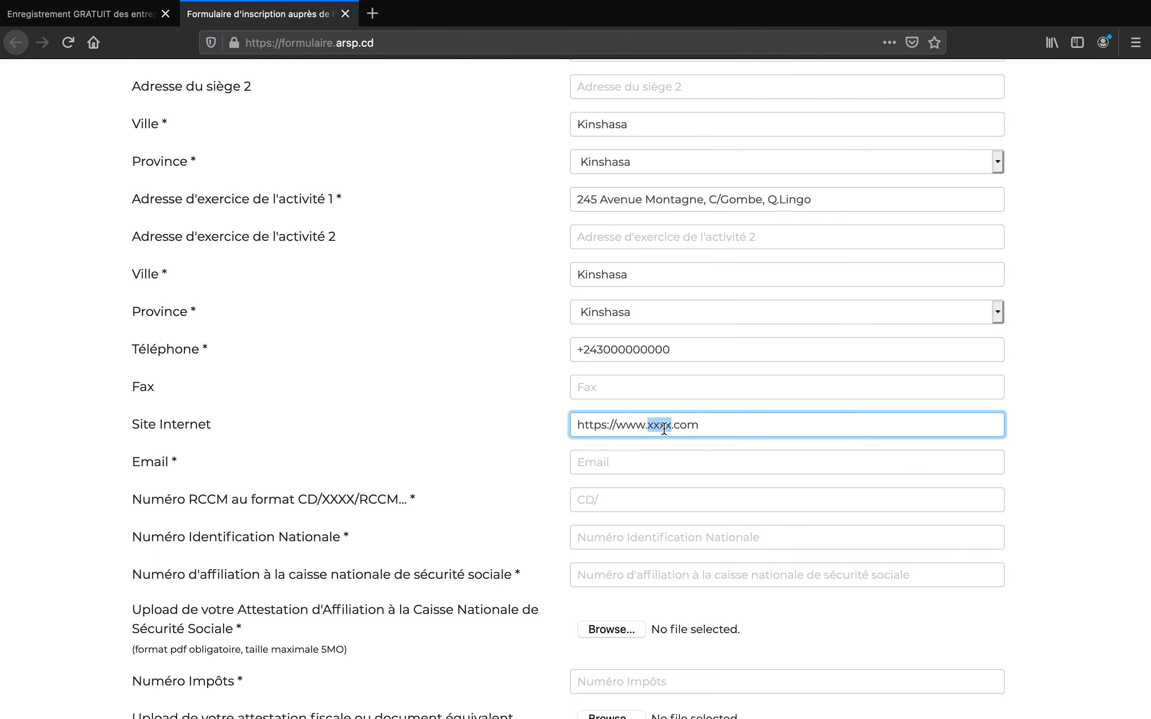
text(ttsarl)
click(649, 462)
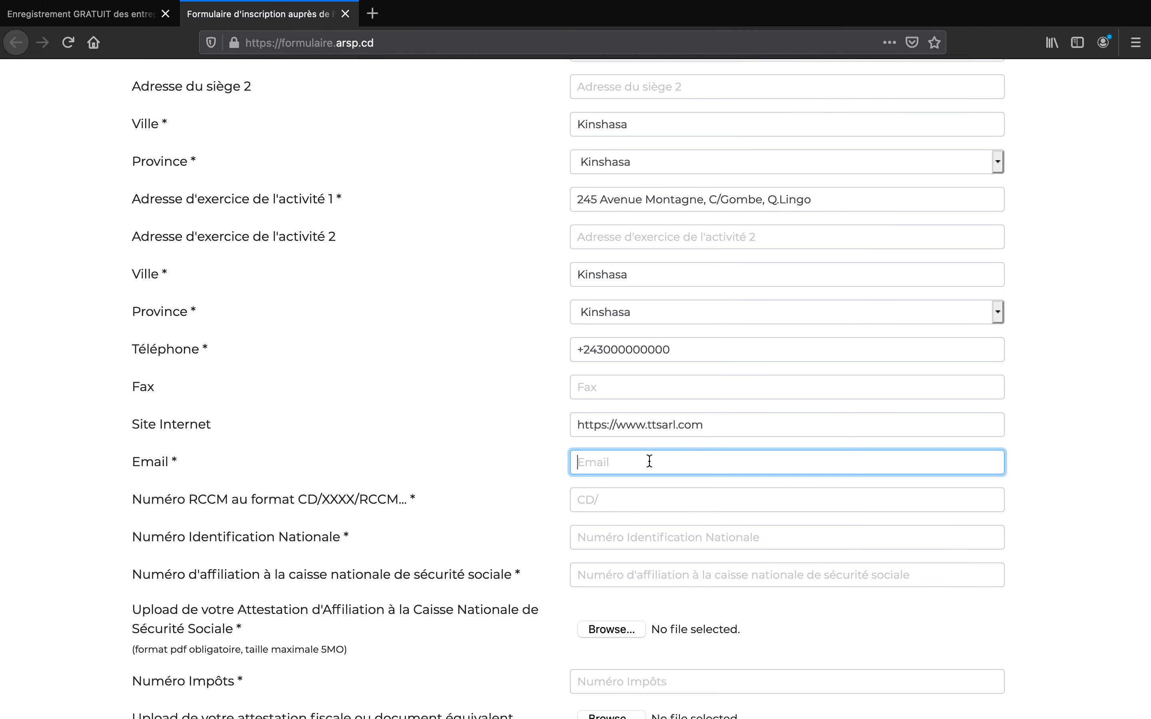
text(example@ttsarl.com)
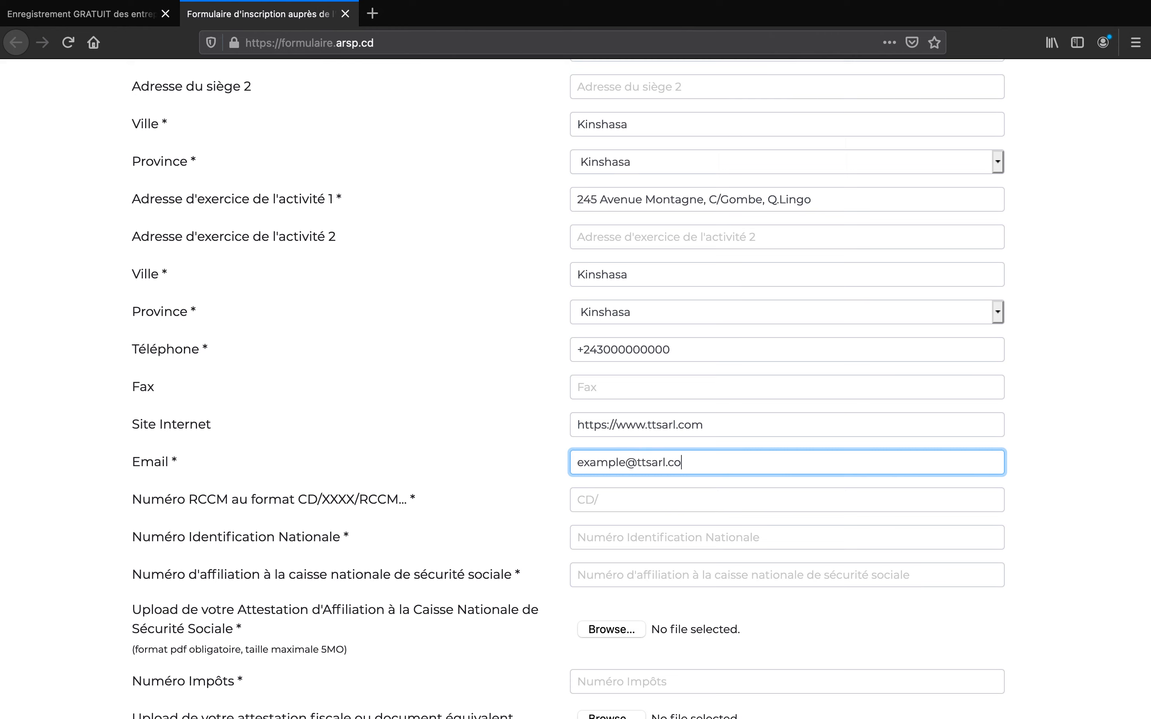
- Enter the company's RCCM number and national identification number
click(639, 501)
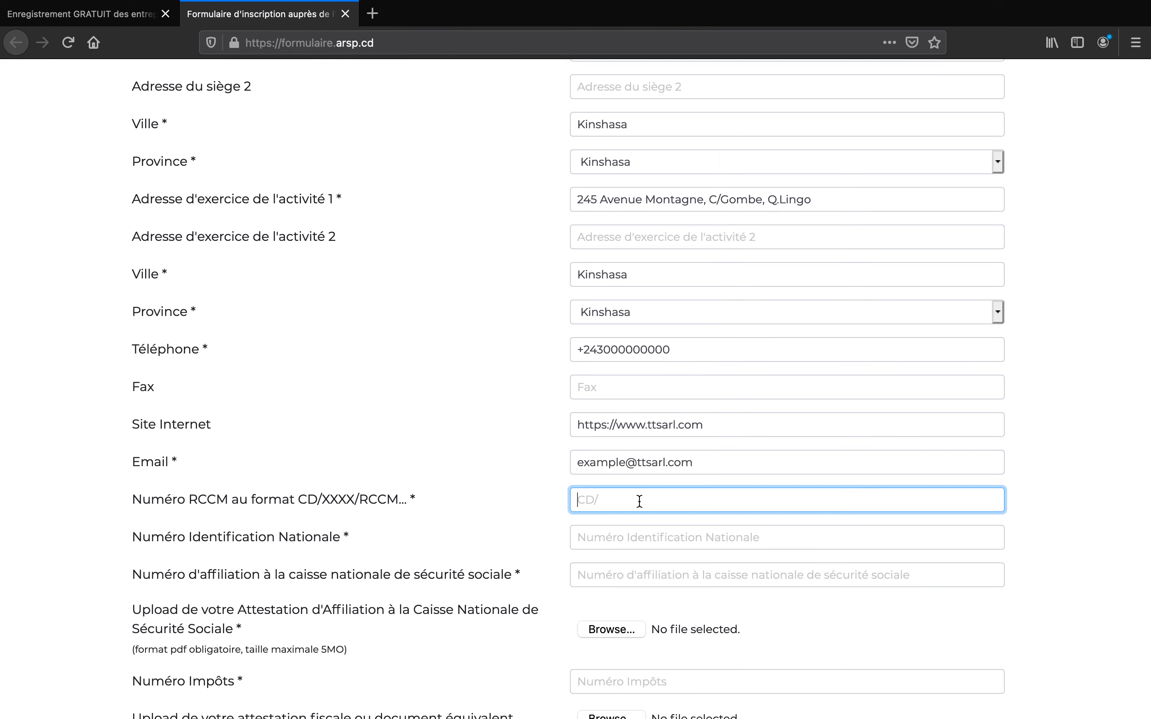
text(CD/)
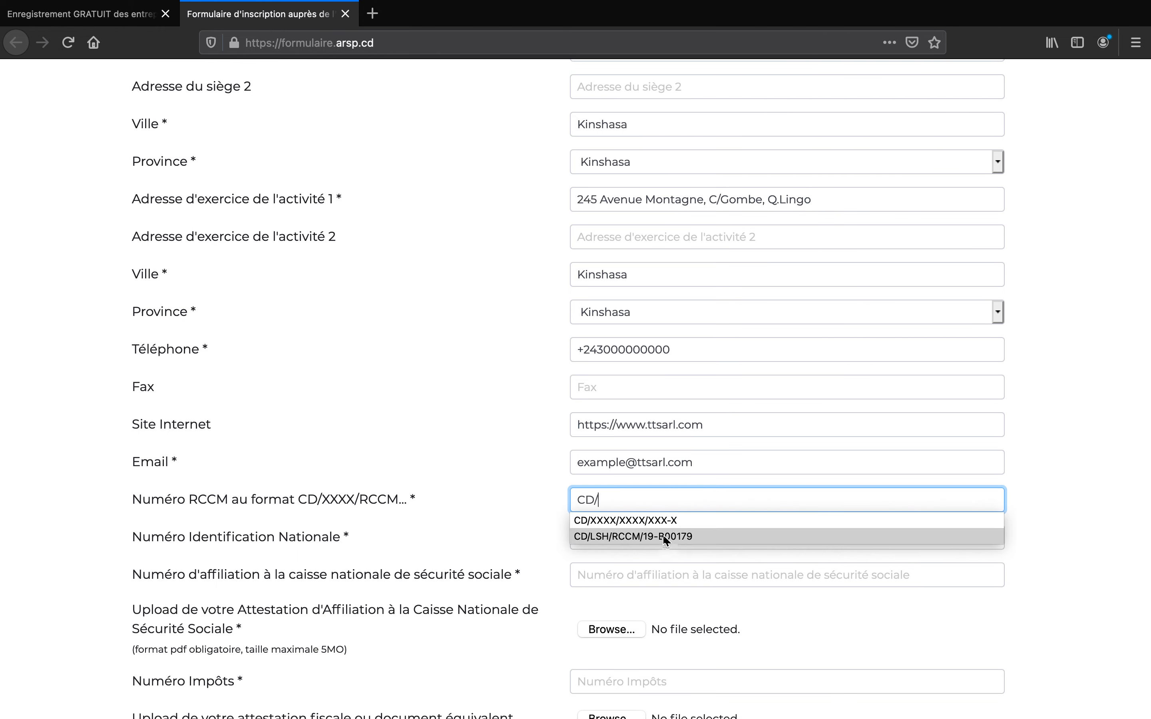
click(592, 535)
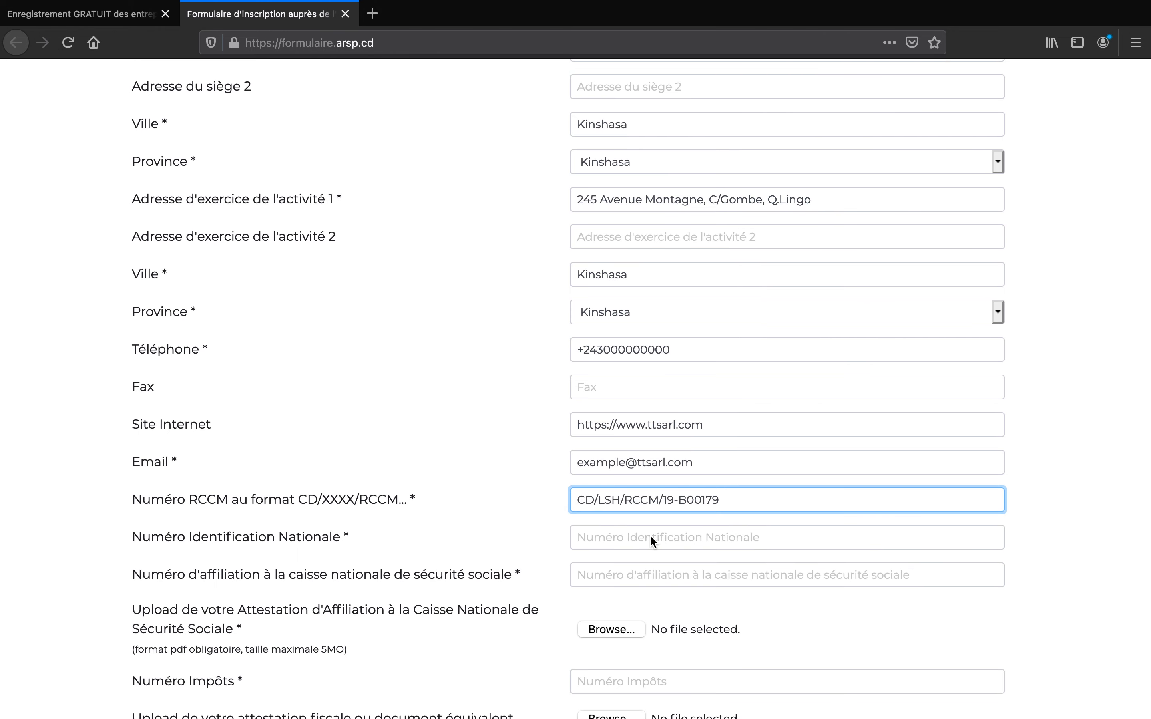
key(BackSpace)
key(BackSpace)
key(BackSpace)
key(BackSpace)
key(BackSpace)
key(BackSpace)
text(0000)
key(Tab)
text(00-0)
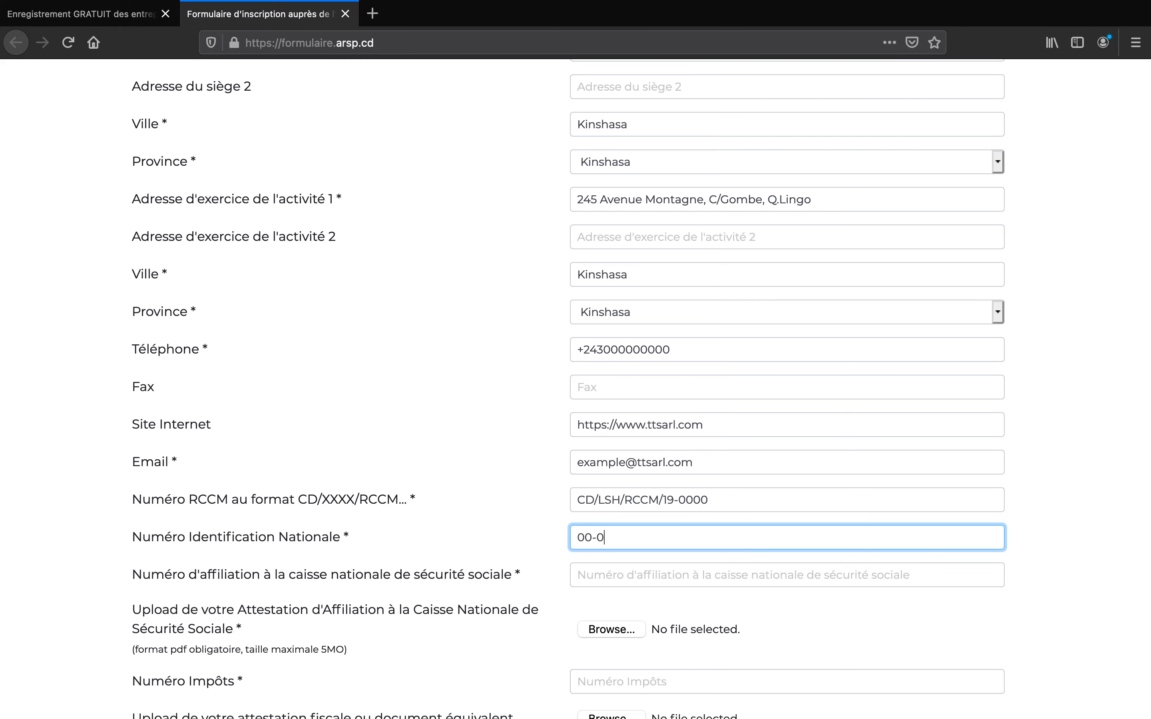
text(00-00000)
- Enter the social security affiliation number and choose a file for the CNSS attestation
scroll(673, 545, down, 2)
click(700, 484)
text(0000000000)
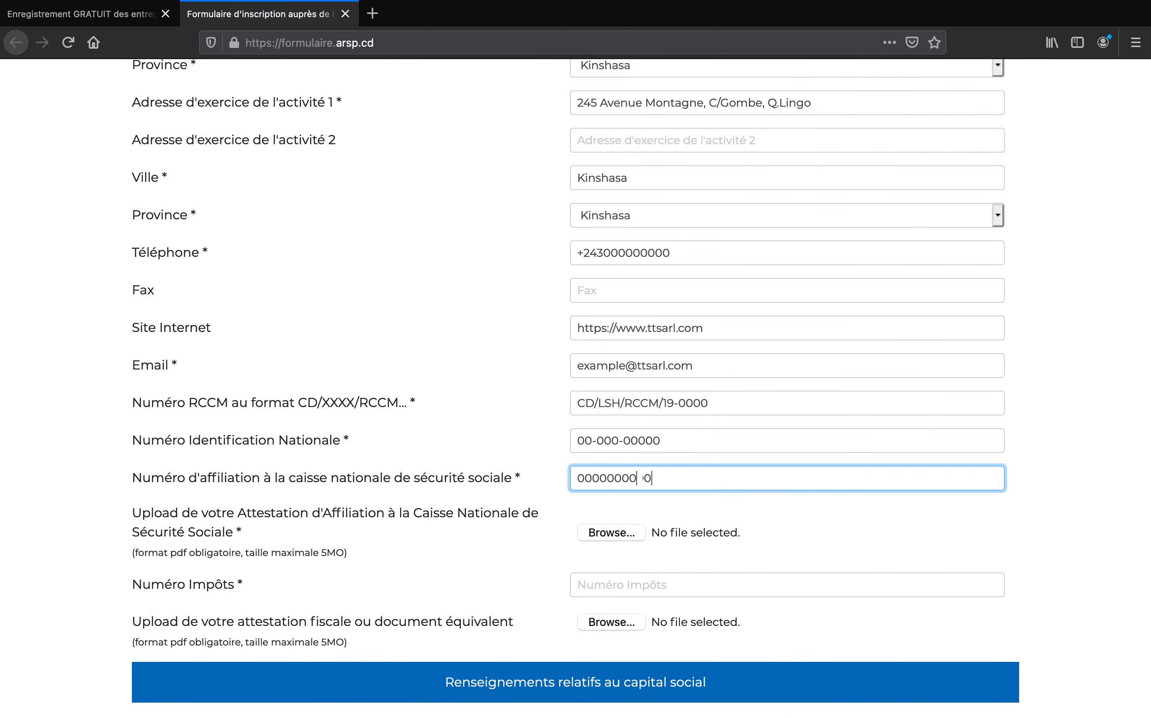
scroll(776, 480, down, 5)
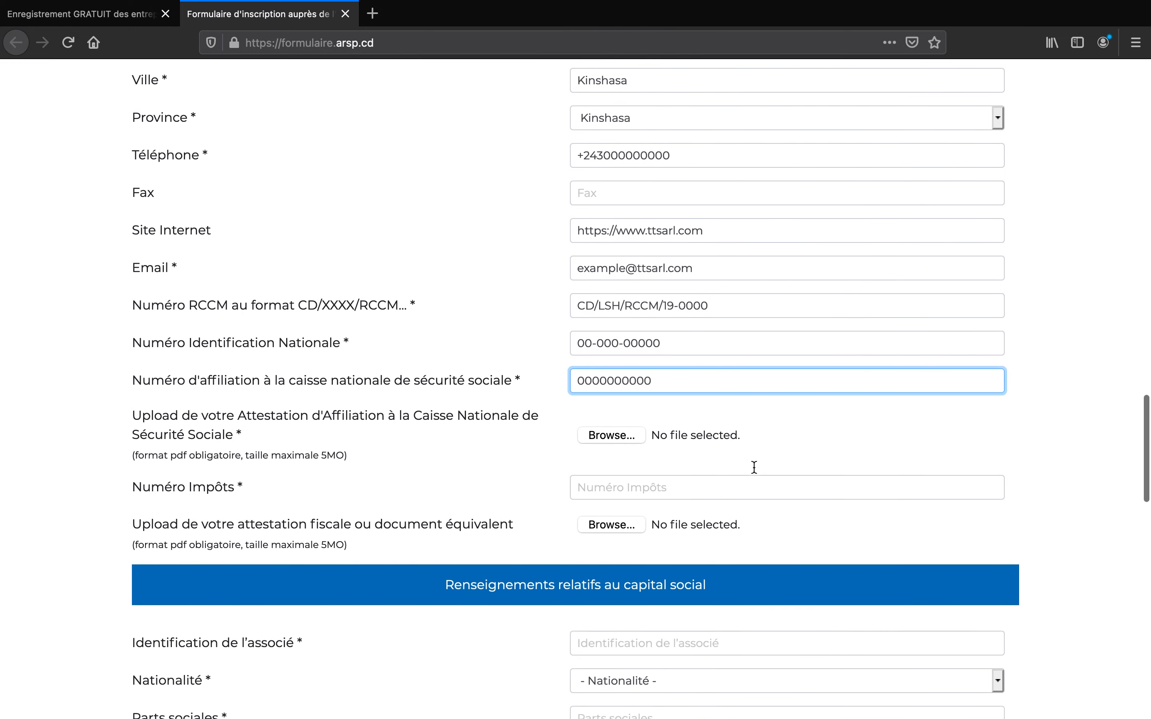
click(627, 416)
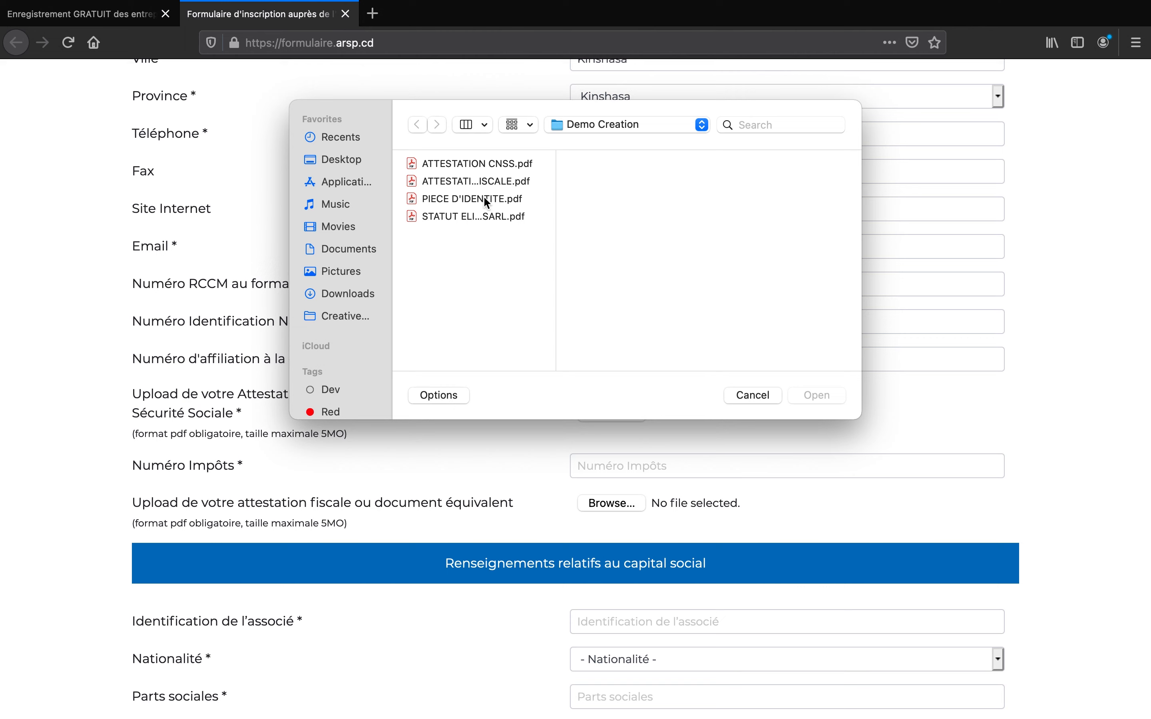
- Attach ATTESTATION CNSS.pdf and enter the company's tax number
click(502, 164)
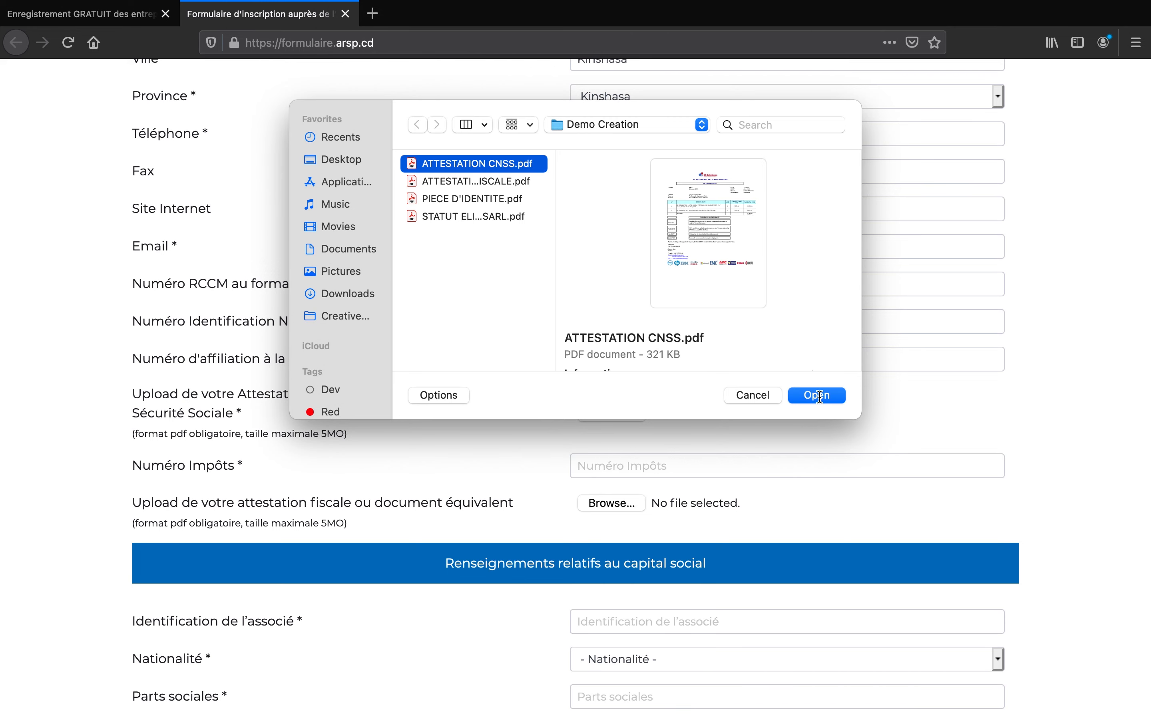
click(803, 396)
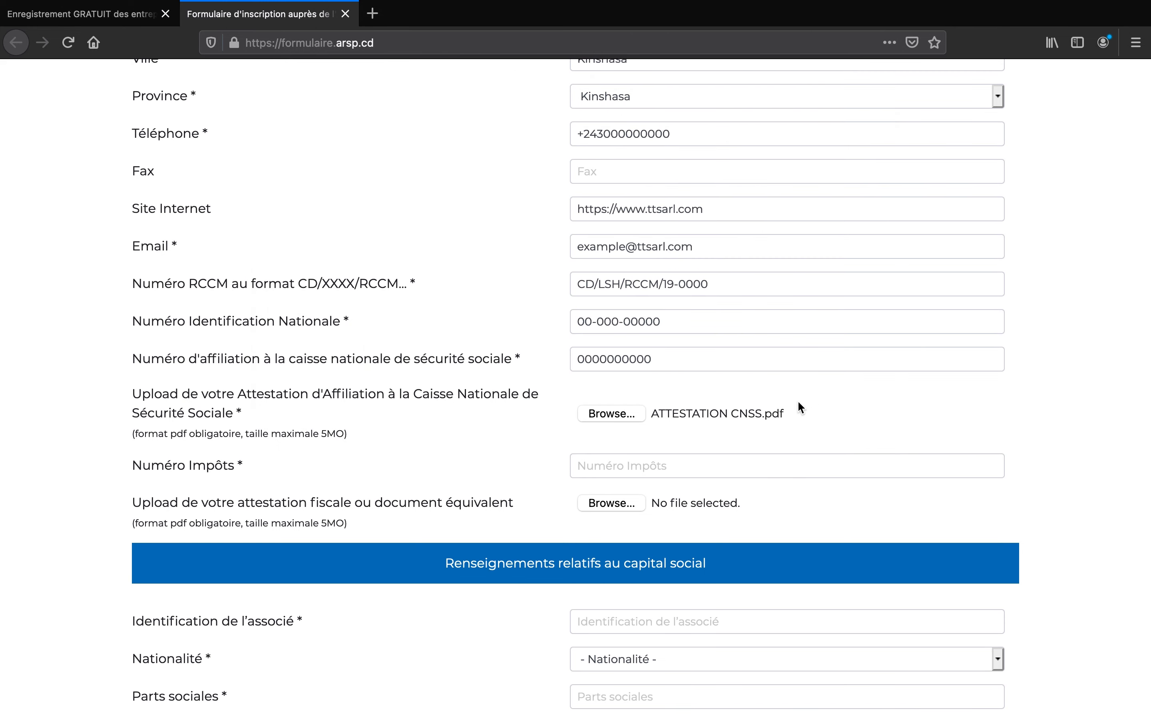
click(721, 470)
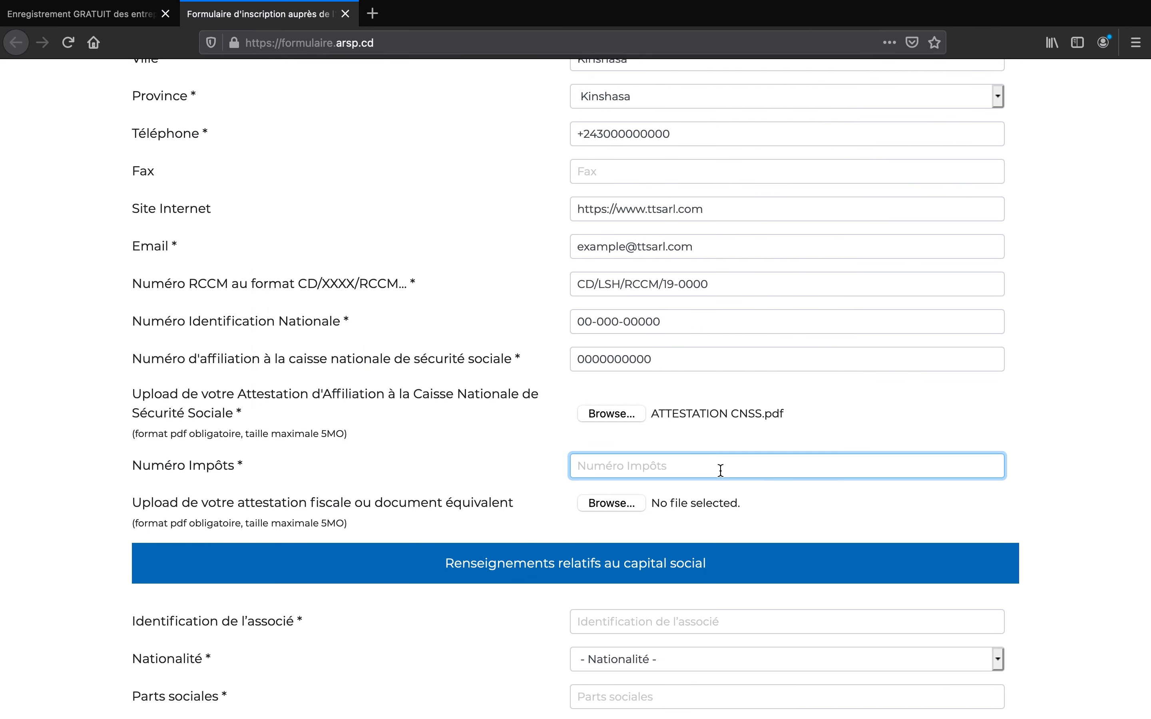
text(I)
key(BackSpace)
text(A00000000)
- Attach ATTESTATION FISCALE.pdf as the fiscal attestation
scroll(488, 449, down, 3)
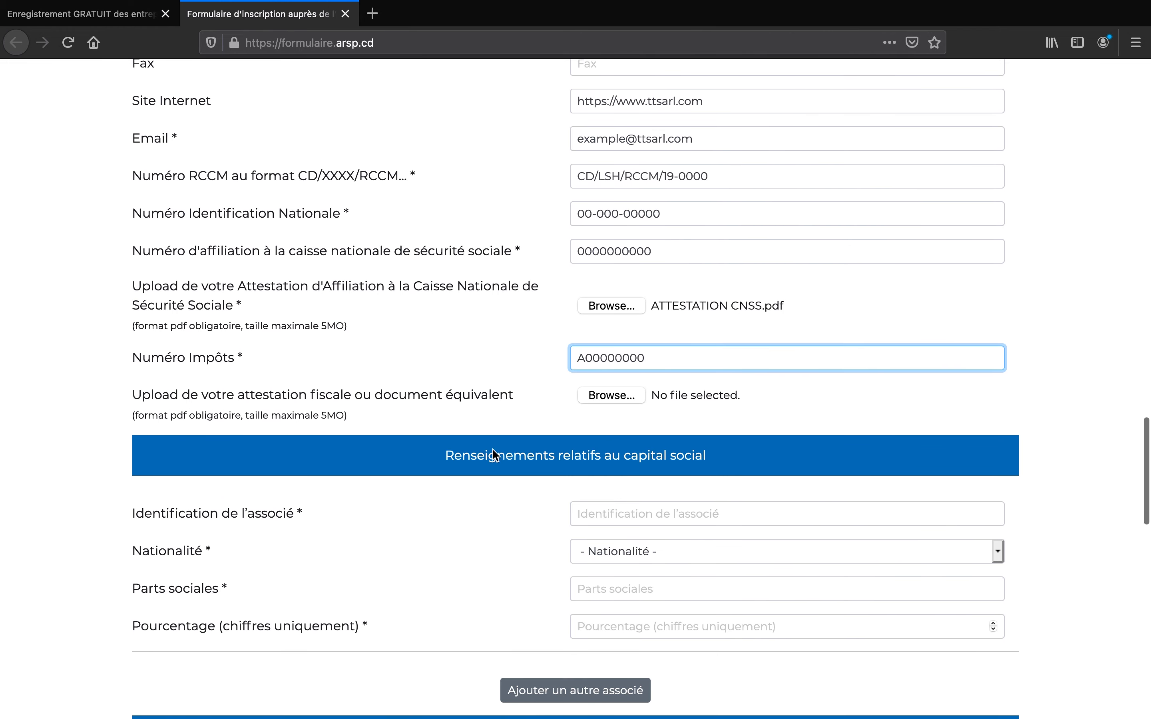
click(611, 395)
click(490, 180)
click(808, 395)
scroll(573, 378, down, 5)
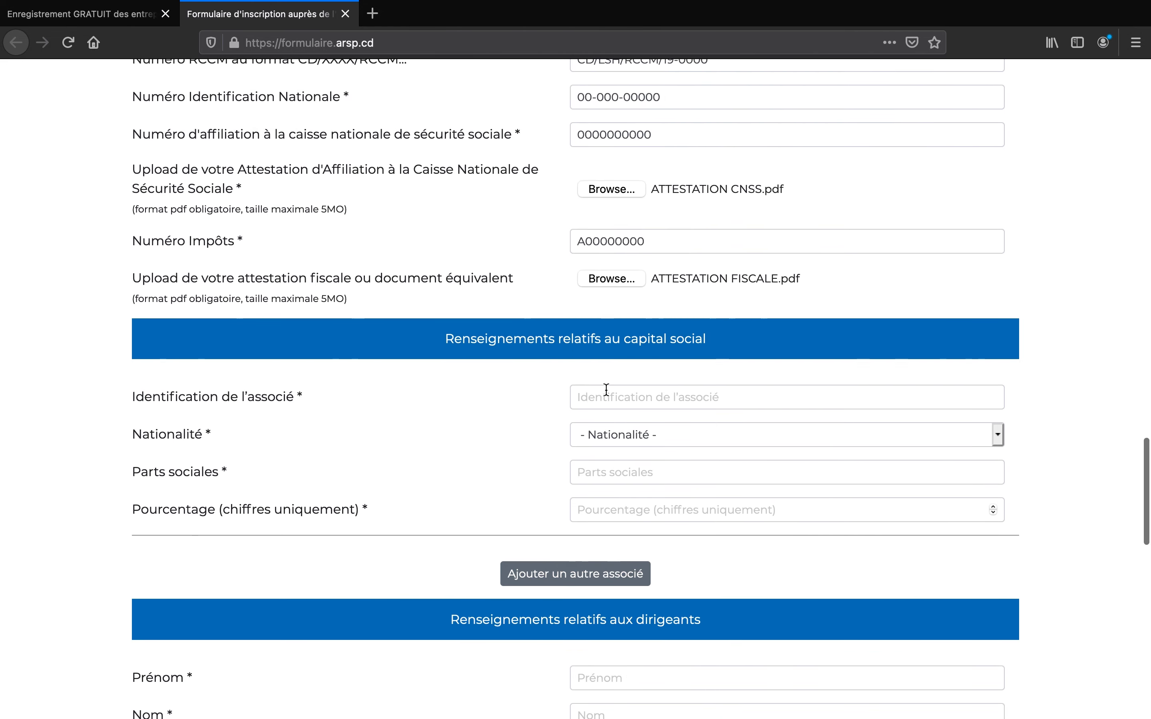
- Enter the first associate's full name, with RDC nationality, 260000 shares and 50 percent
click(647, 328)
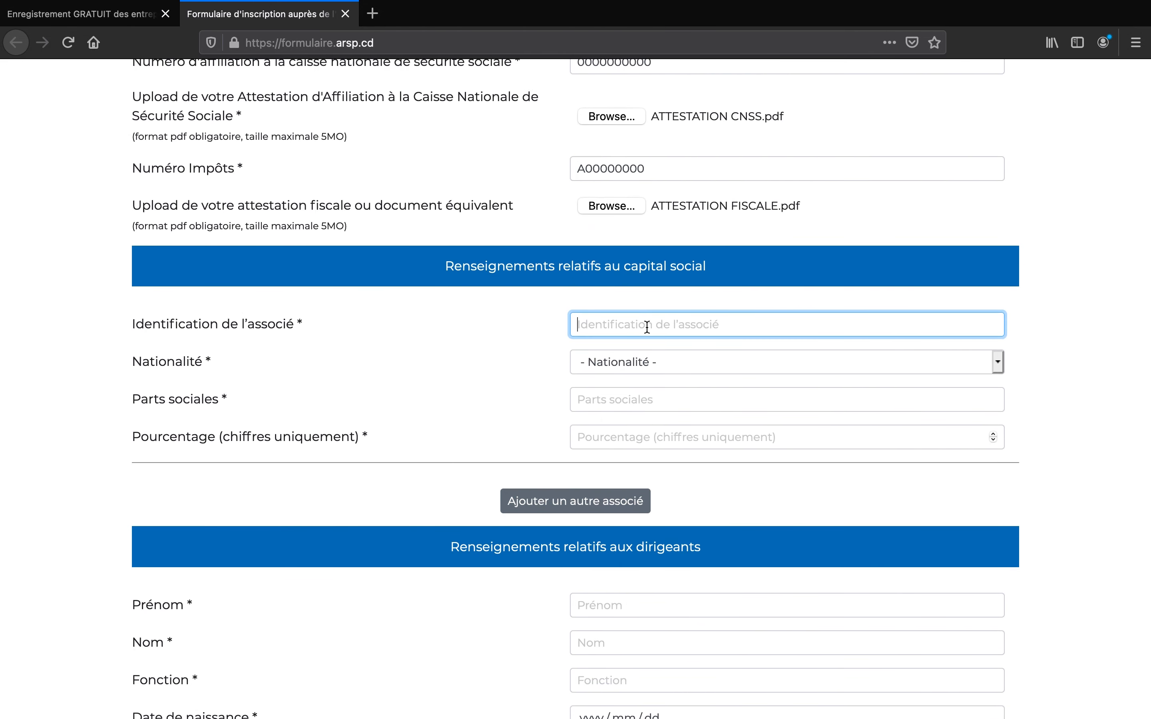
click(738, 361)
scroll(752, 415, down, 15)
click(751, 566)
click(676, 401)
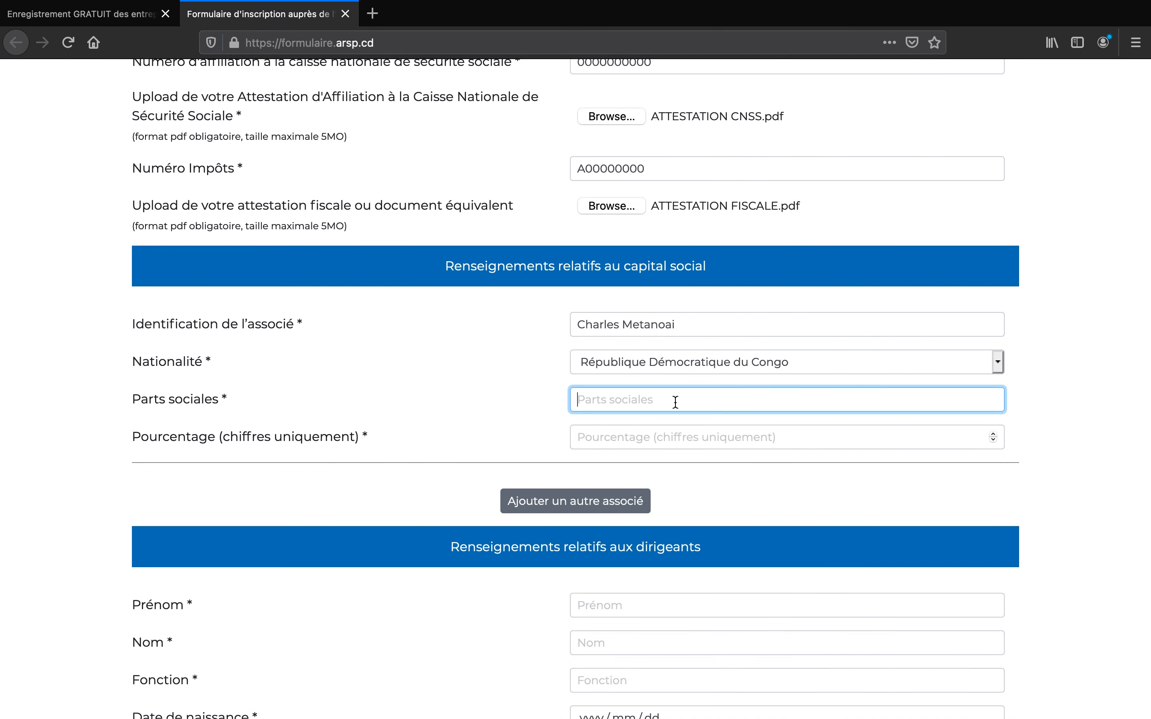
text(260000)
click(675, 437)
text(50)
- Add a second associate's full name, with RDC nationality and 260000 shares
click(645, 497)
scroll(645, 497, down, 4)
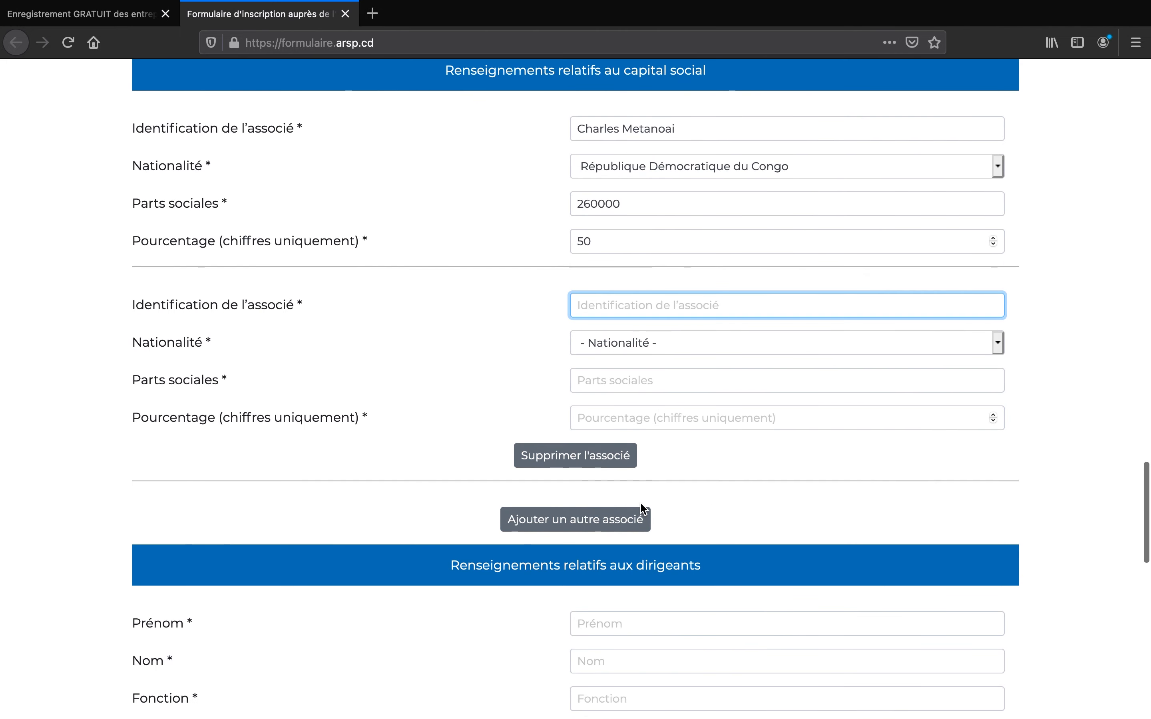
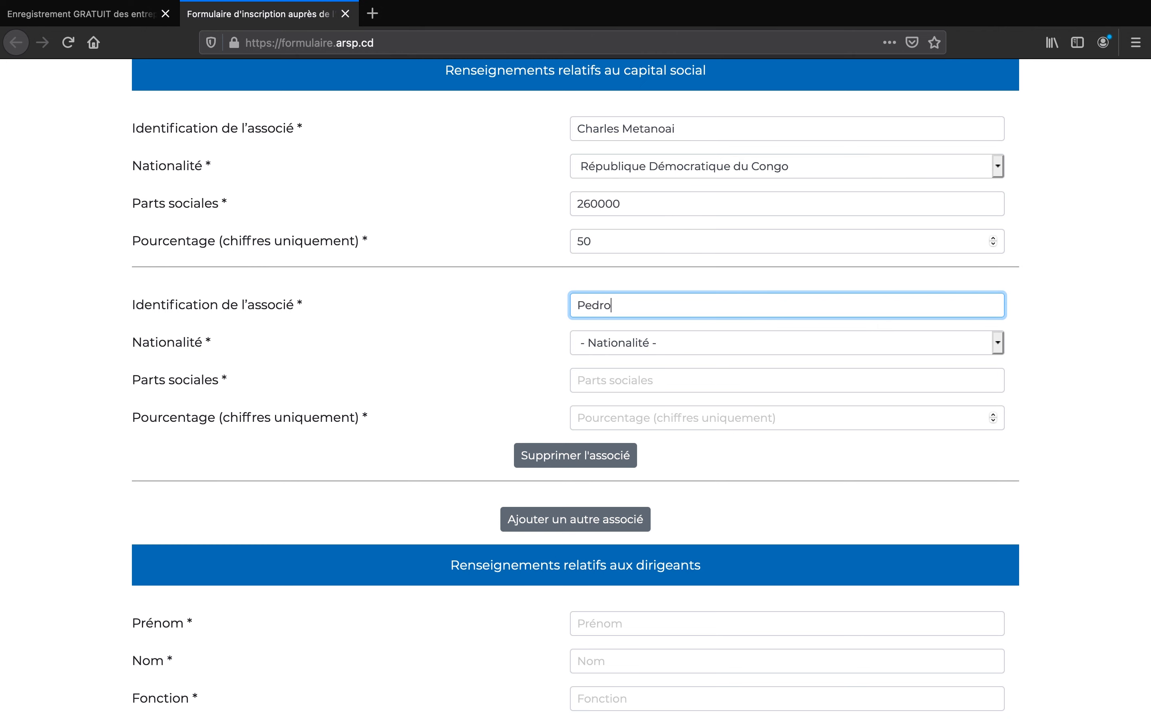
click(697, 344)
scroll(666, 609, down, 15)
click(690, 669)
click(653, 379)
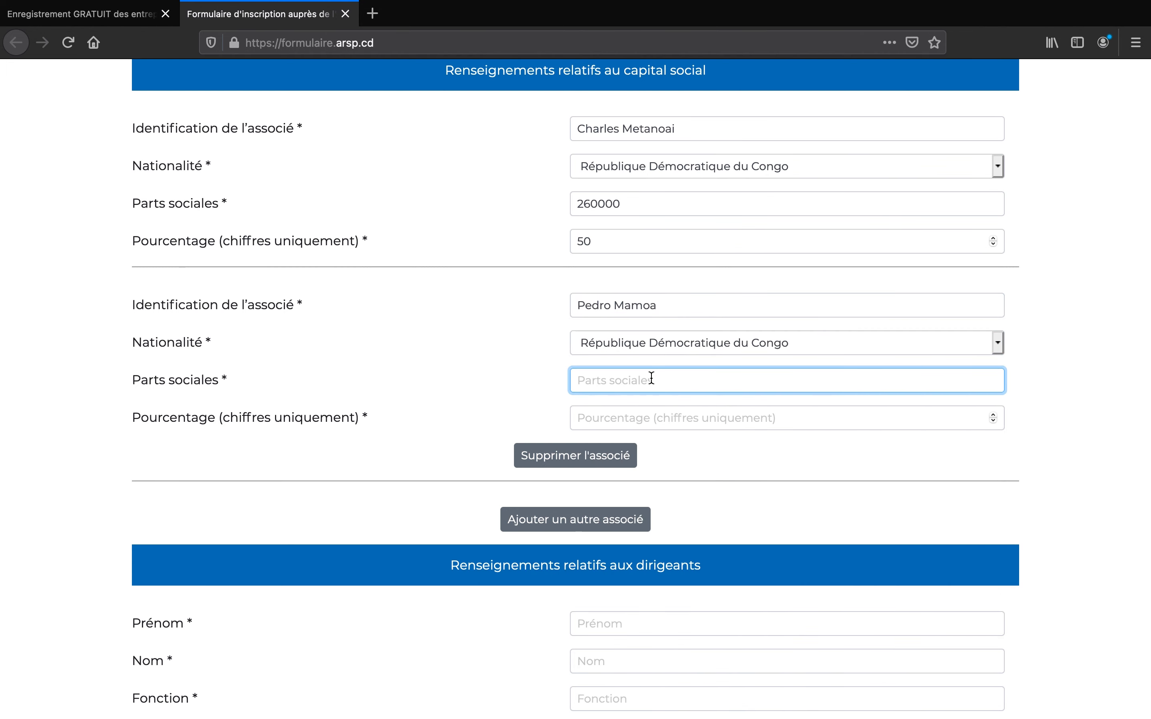
text(260000)
click(633, 423)
- Give the second associate 50 percent, then fill in the manager's first name and surname
text(50)
scroll(639, 398, down, 5)
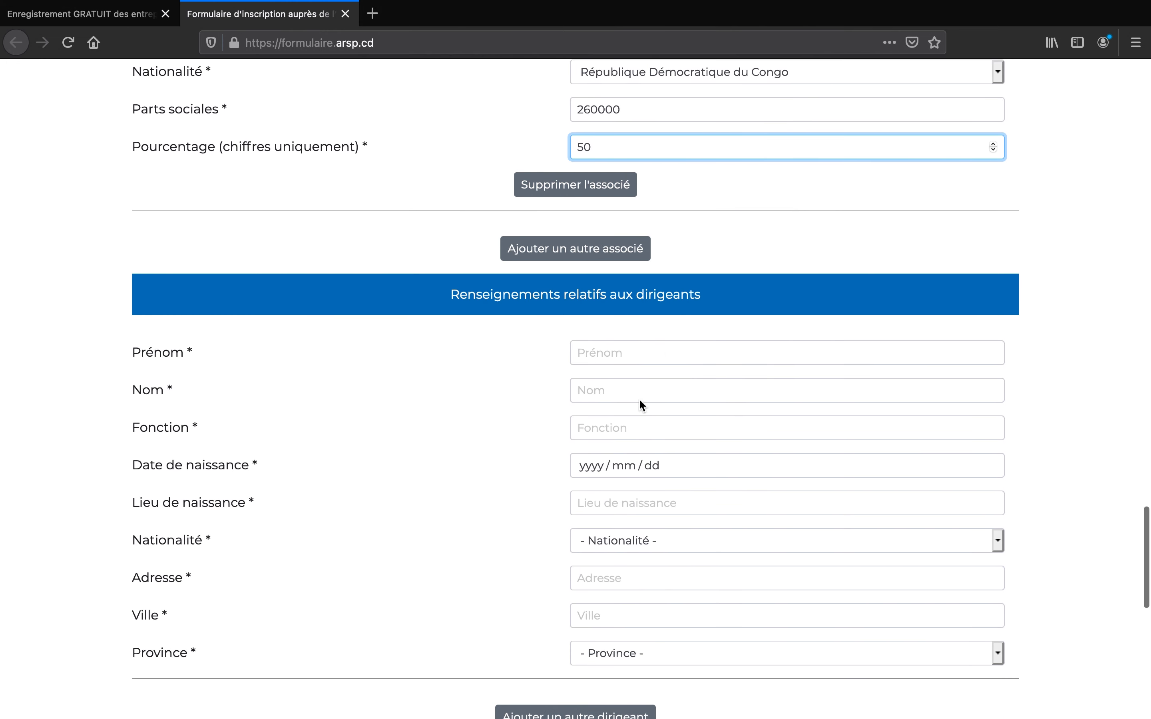
click(682, 344)
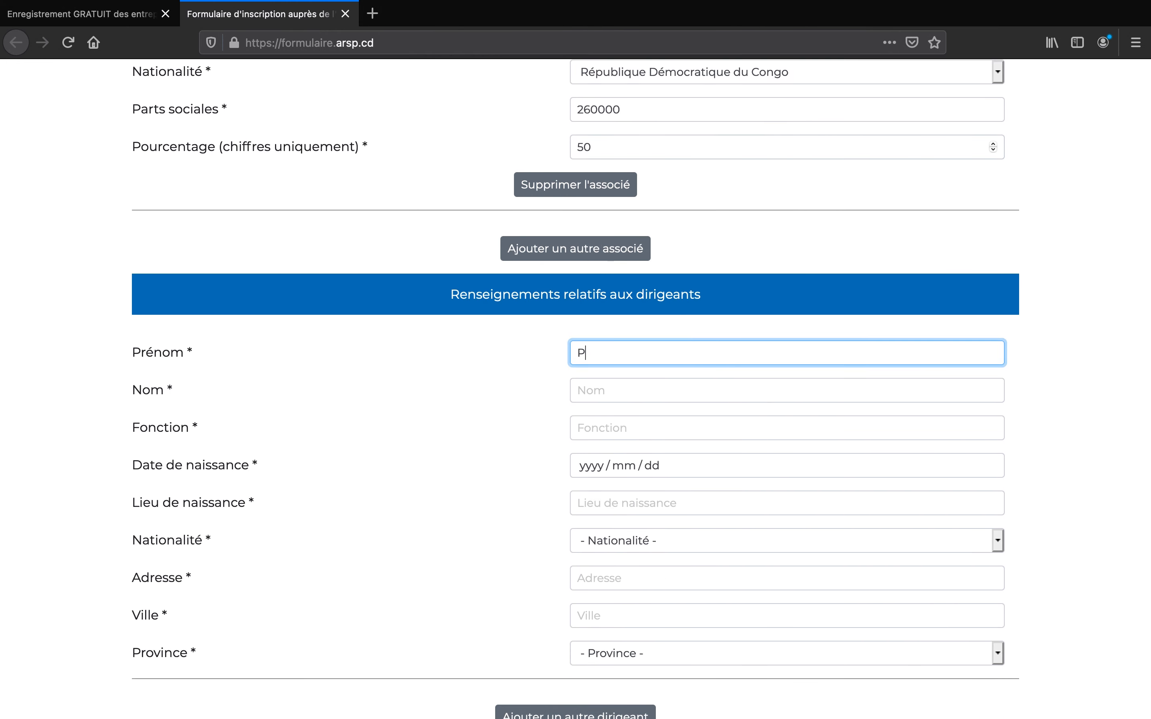
key(Tab)
double_click(650, 352)
key(BackSpace)
click(590, 390)
text(Namanuma)
scroll(591, 406, down, 2)
click(590, 334)
text(Ge)
text(2rant)
click(626, 370)
click(591, 207)
click(590, 205)
click(590, 205)
click(589, 205)
click(590, 204)
click(590, 204)
click(589, 204)
click(725, 204)
click(676, 283)
click(593, 282)
click(681, 270)
- Enter Kinshasa as the manager's birthplace and République Démocratique du Congo as nationality
click(621, 405)
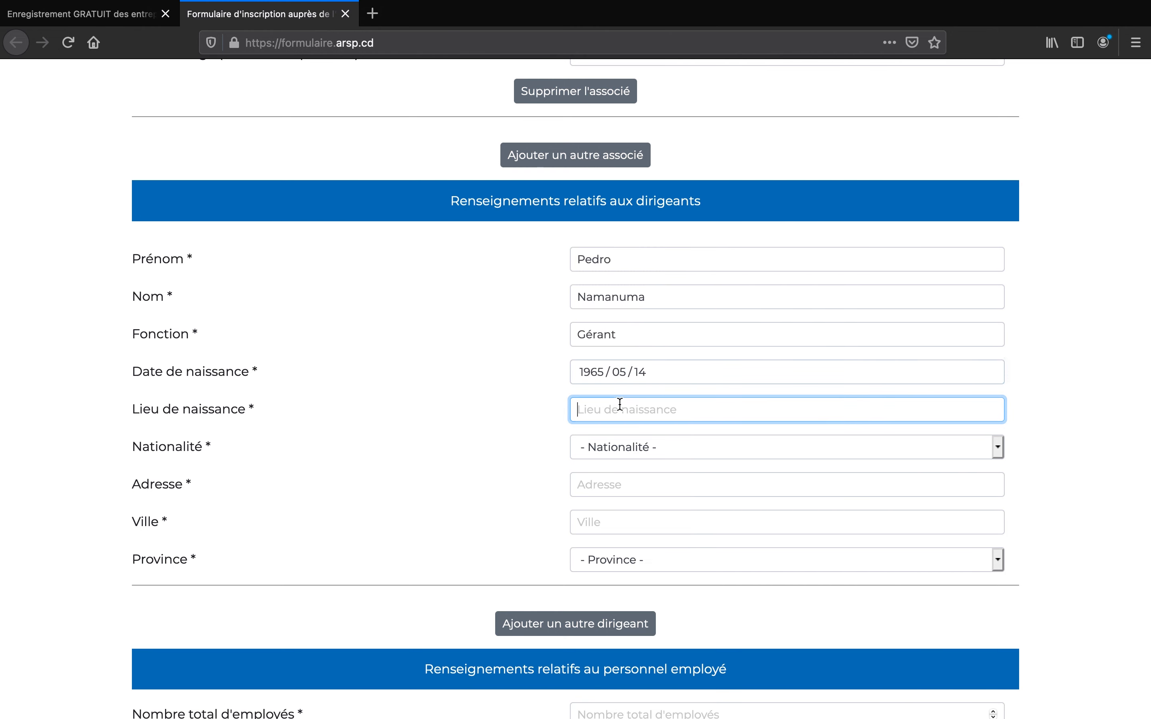
text(Kinshasa)
click(624, 447)
scroll(678, 403, down, 15)
click(678, 404)
- Fill in the manager's street address, with Kinshasa as city and province
scroll(663, 427, down, 4)
click(671, 298)
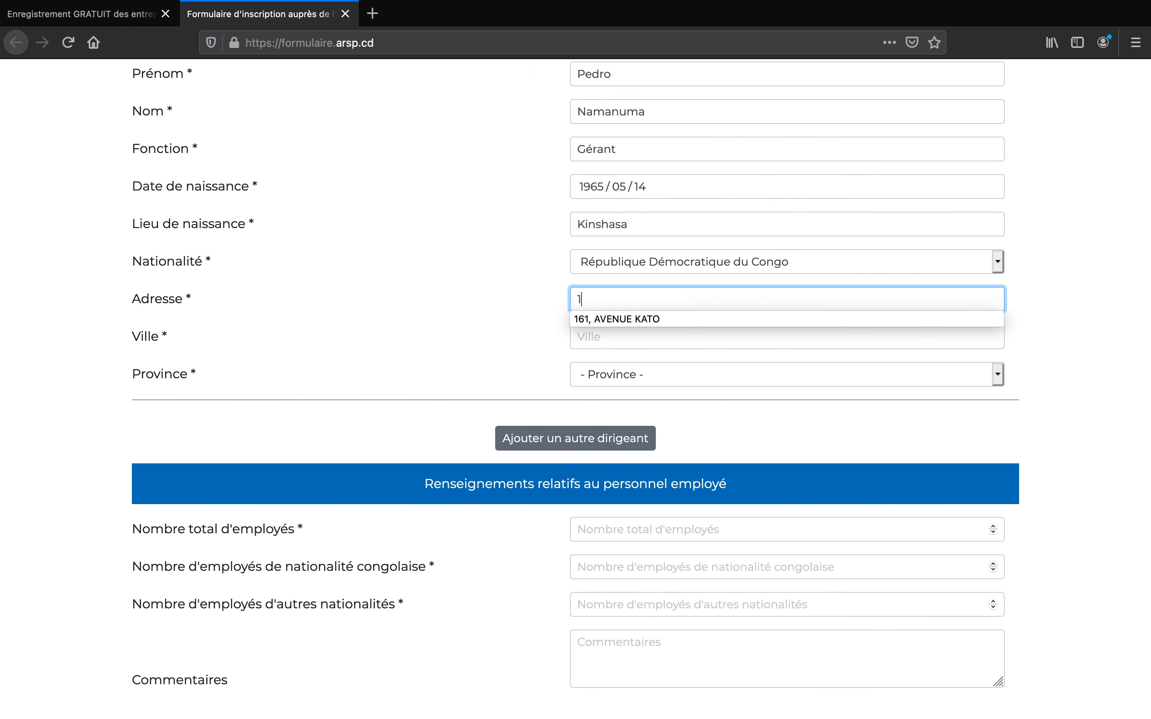
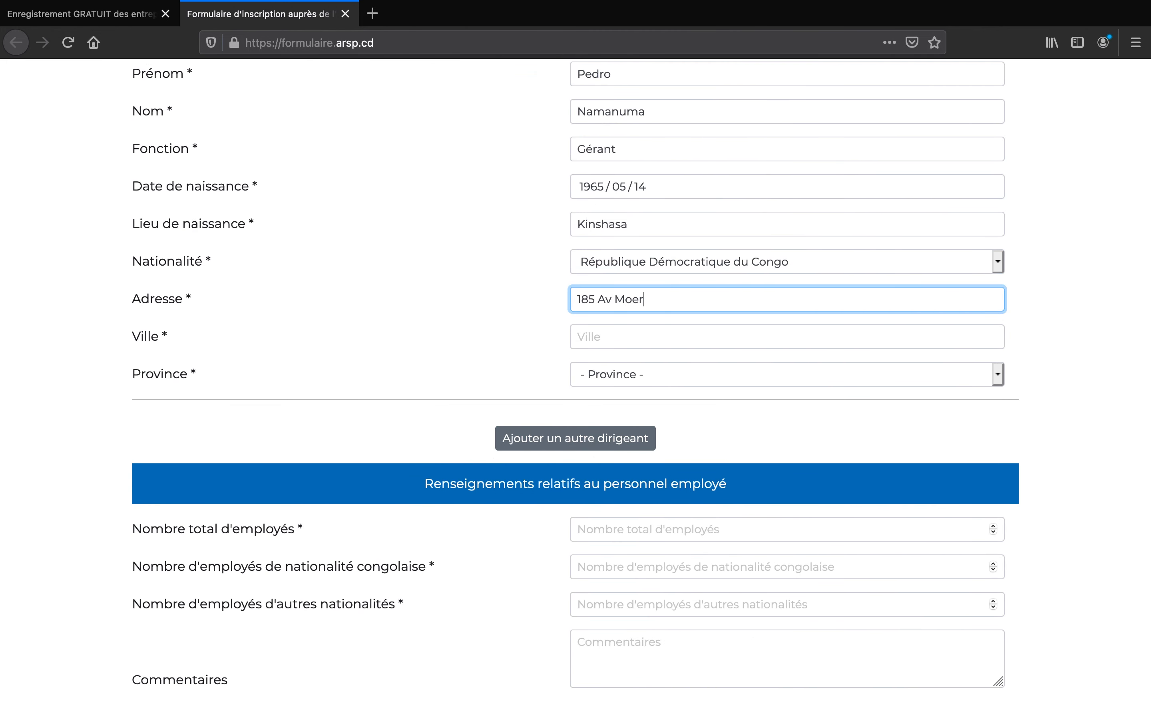
key(Tab)
text(Kinshasa)
click(693, 375)
click(642, 520)
scroll(642, 516, down, 2)
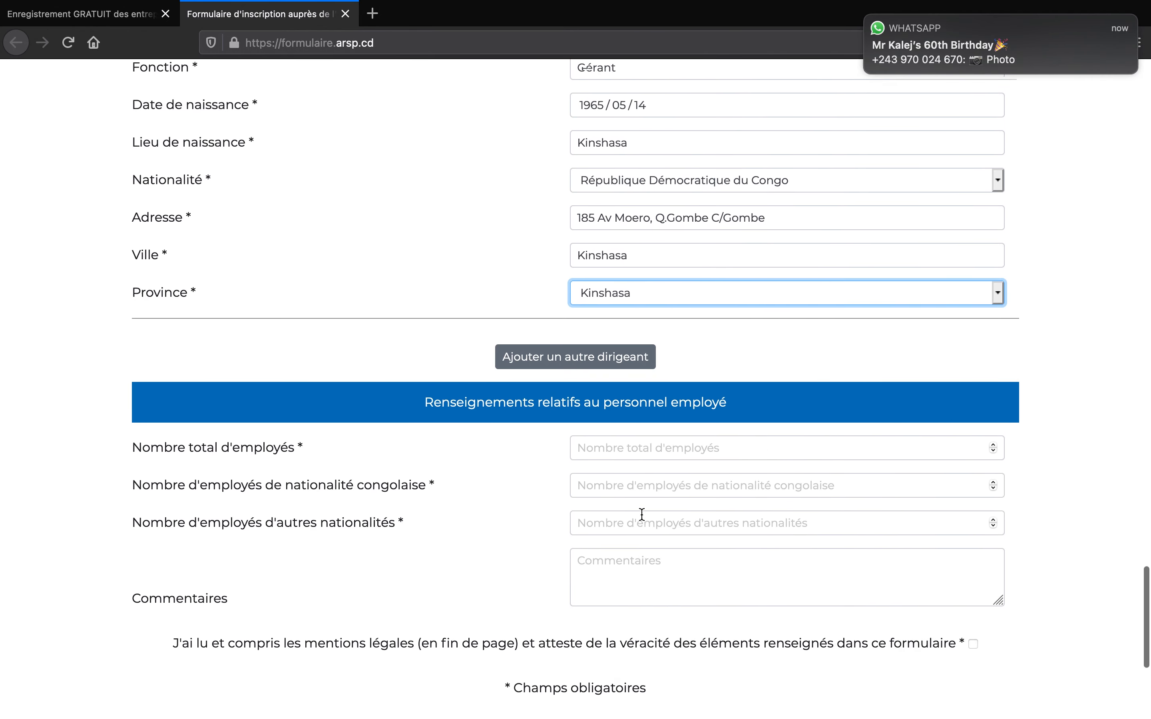
scroll(641, 514, down, 3)
- Enter 50 as the total number of employees and 0 as the foreign employees
scroll(642, 523, down, 1)
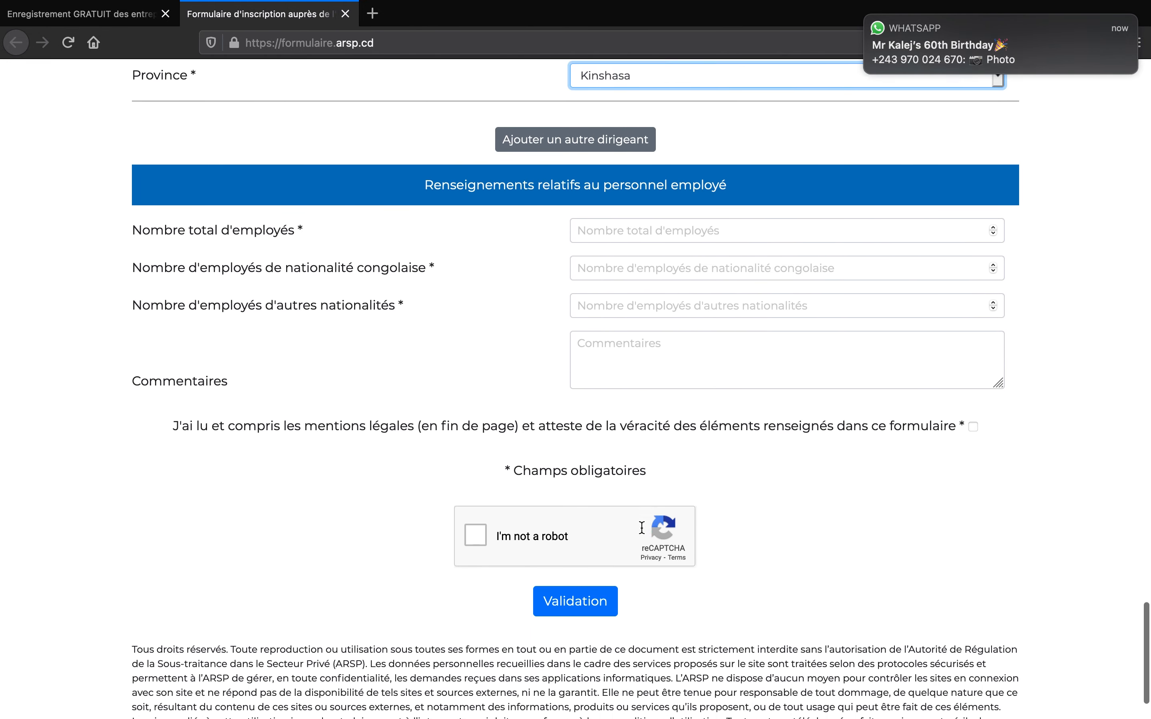
click(711, 224)
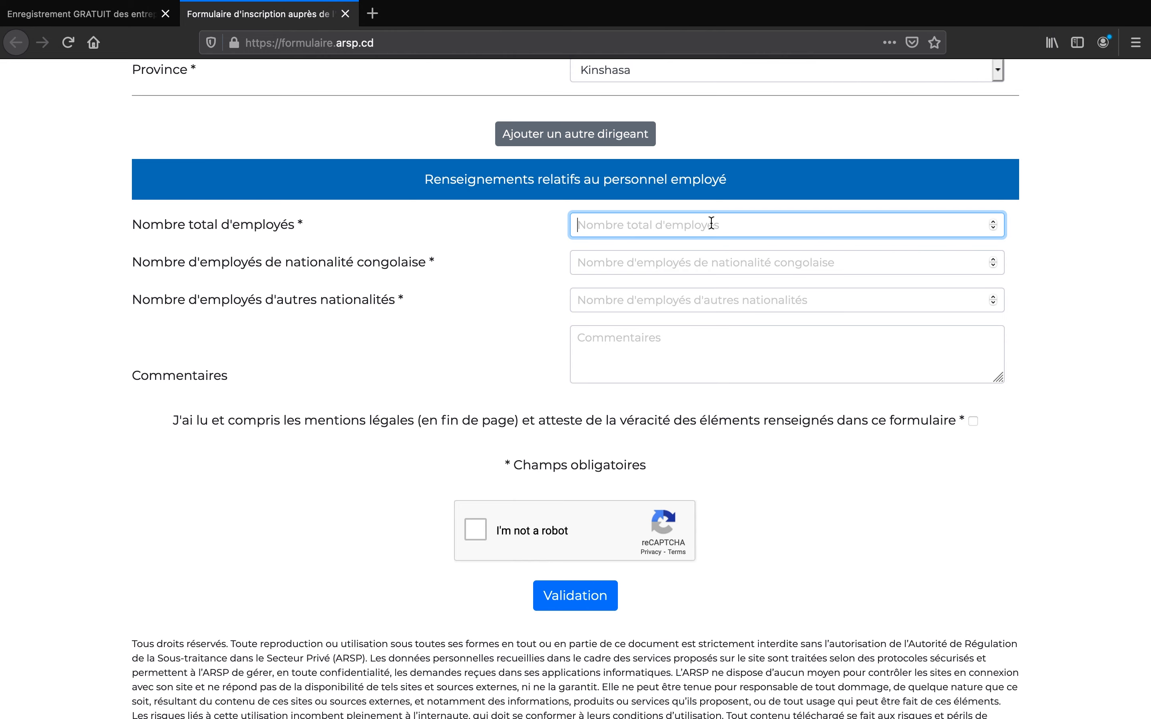
text(50)
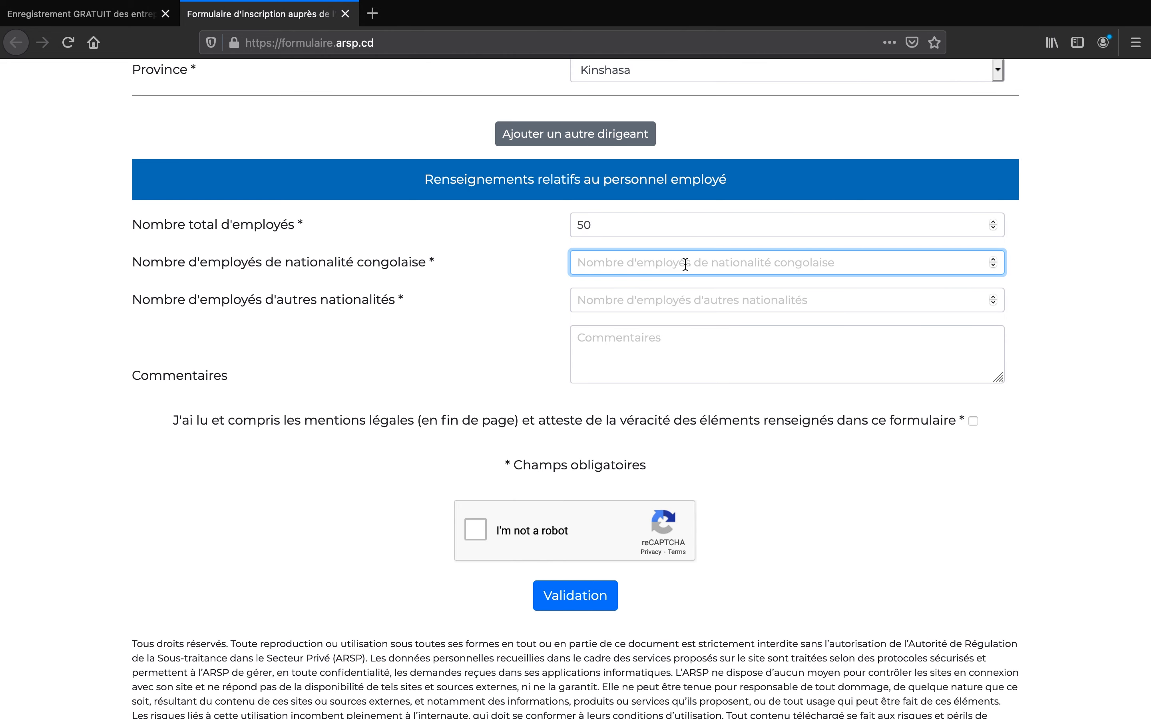
text(50)
click(686, 296)
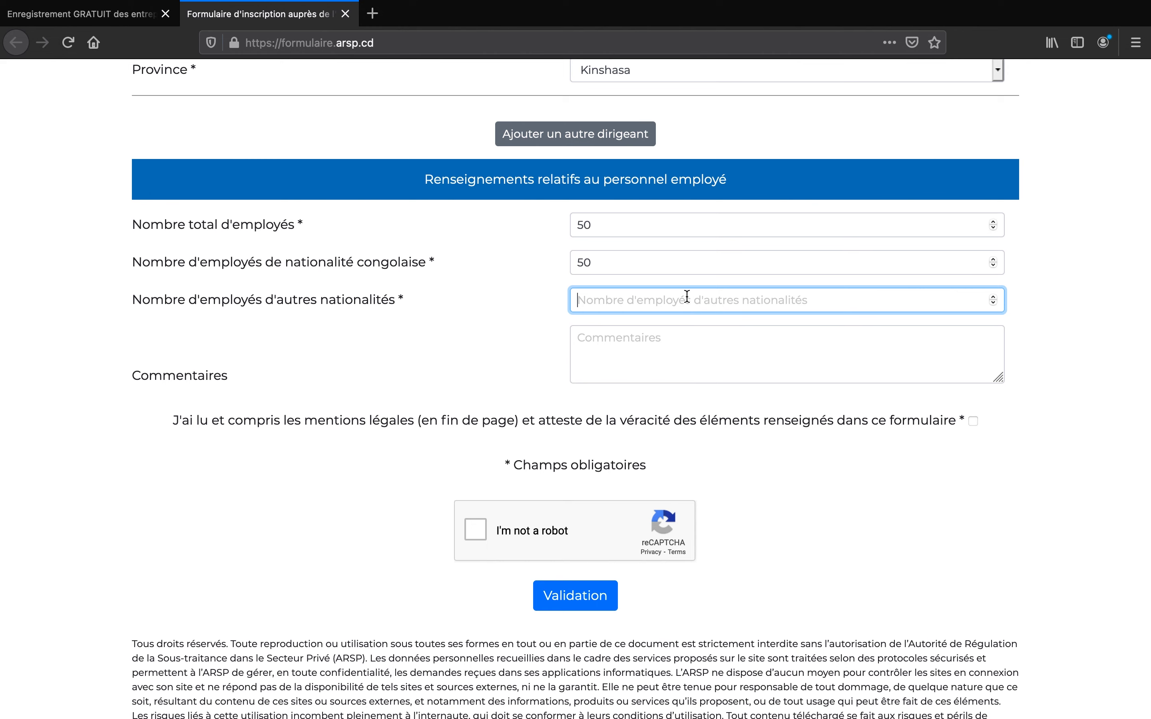
text(0)
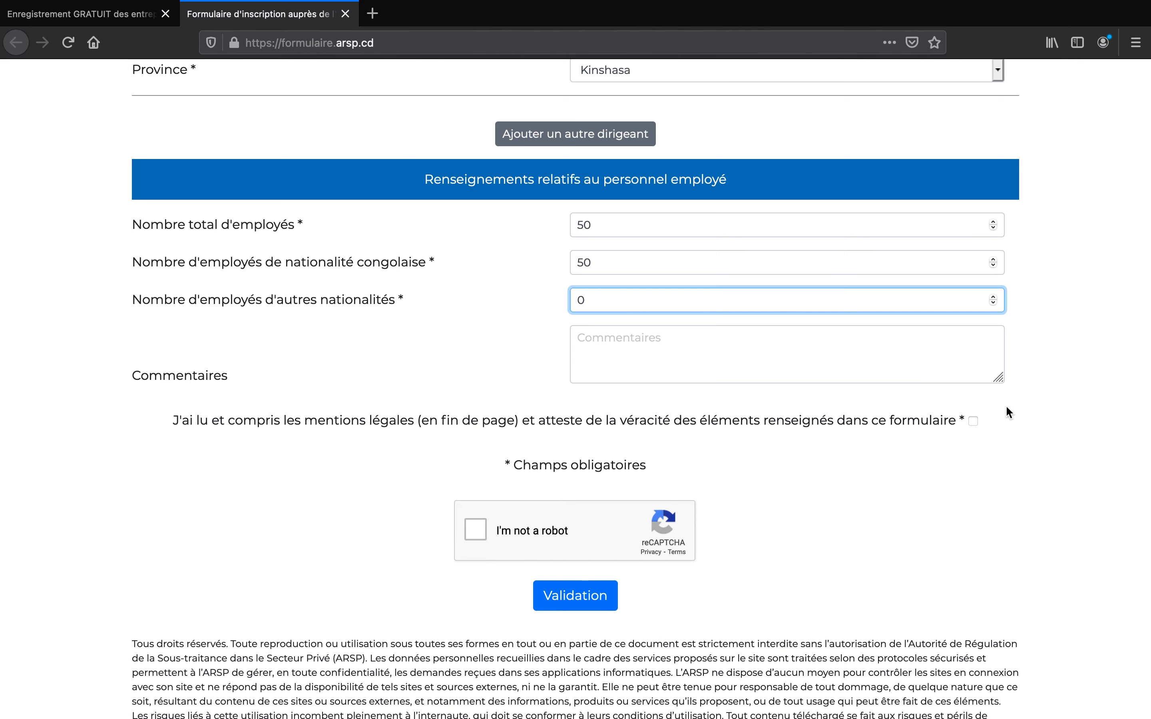
- Accept the attestation, pass the tractor reCAPTCHA, and submit the registration with Validation
click(971, 420)
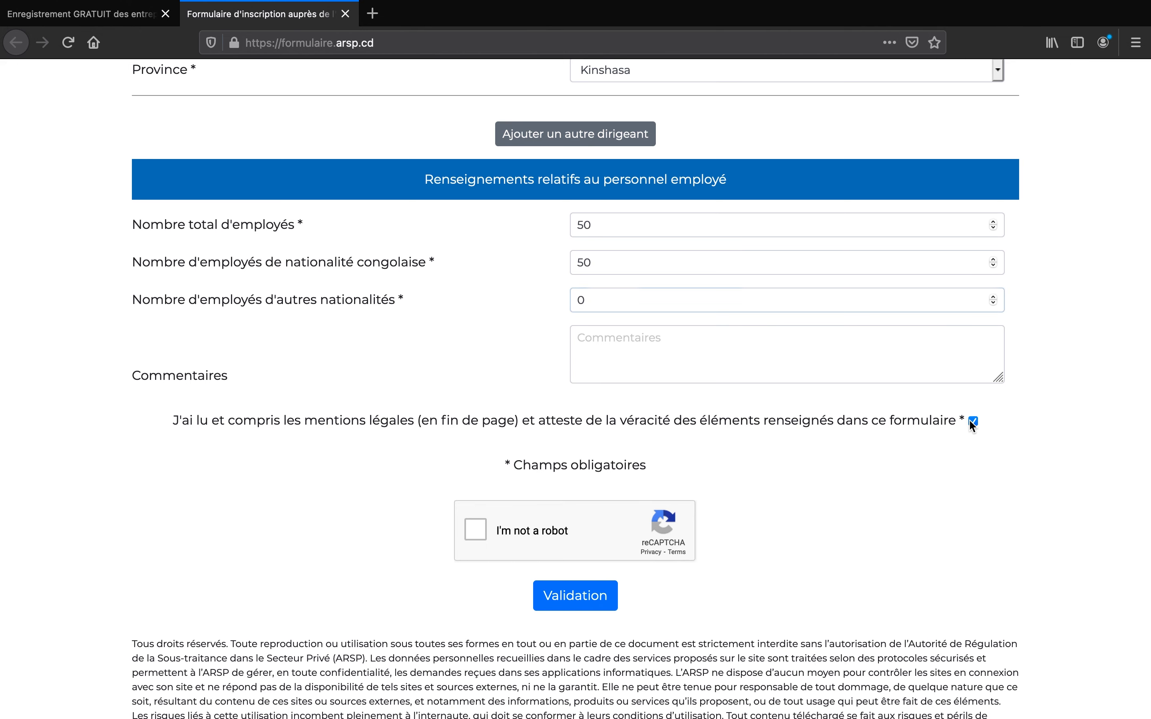
click(477, 526)
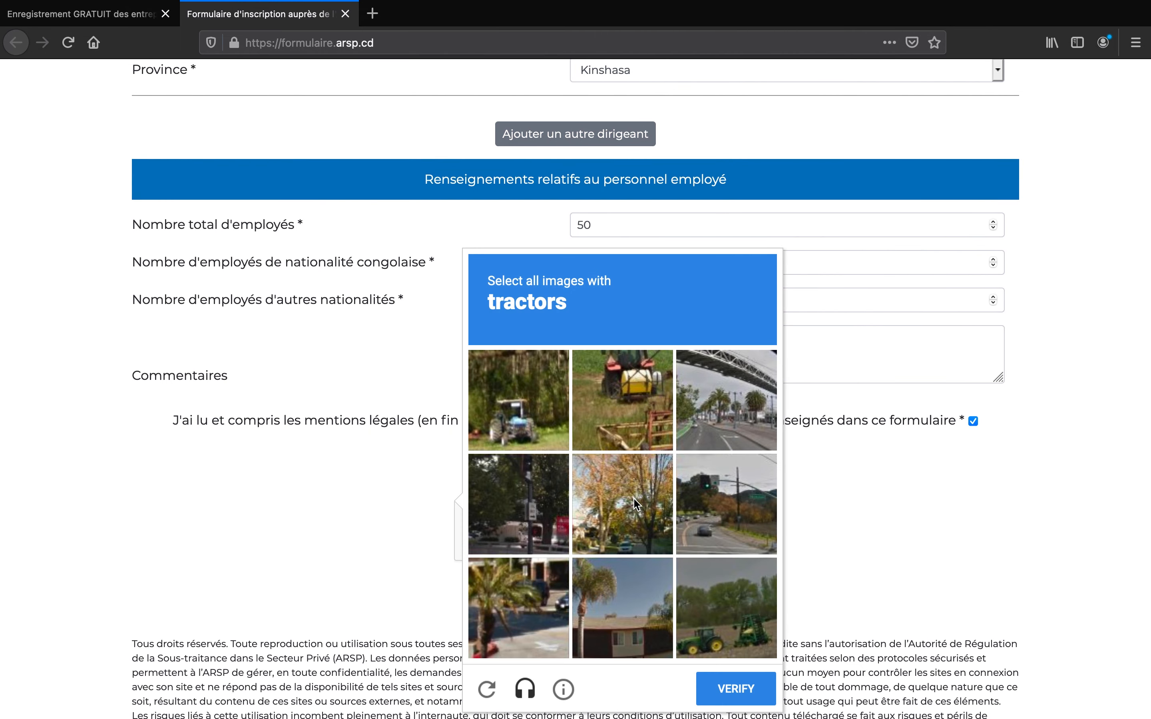
click(537, 413)
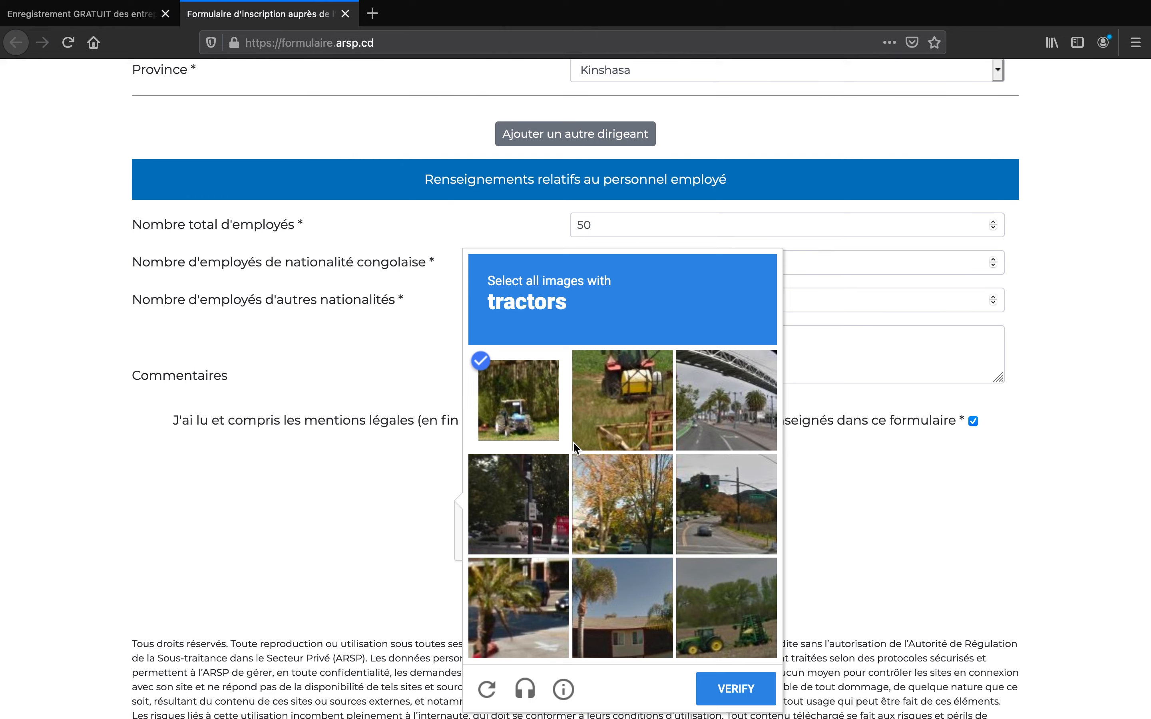
click(737, 634)
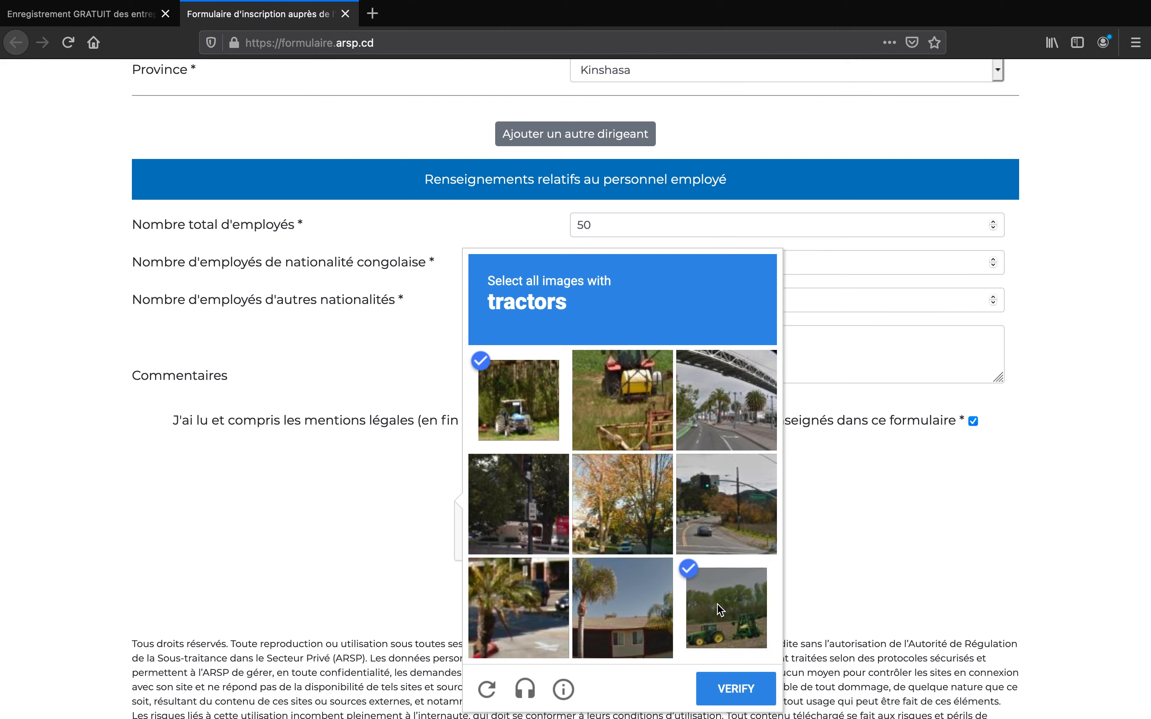
click(646, 413)
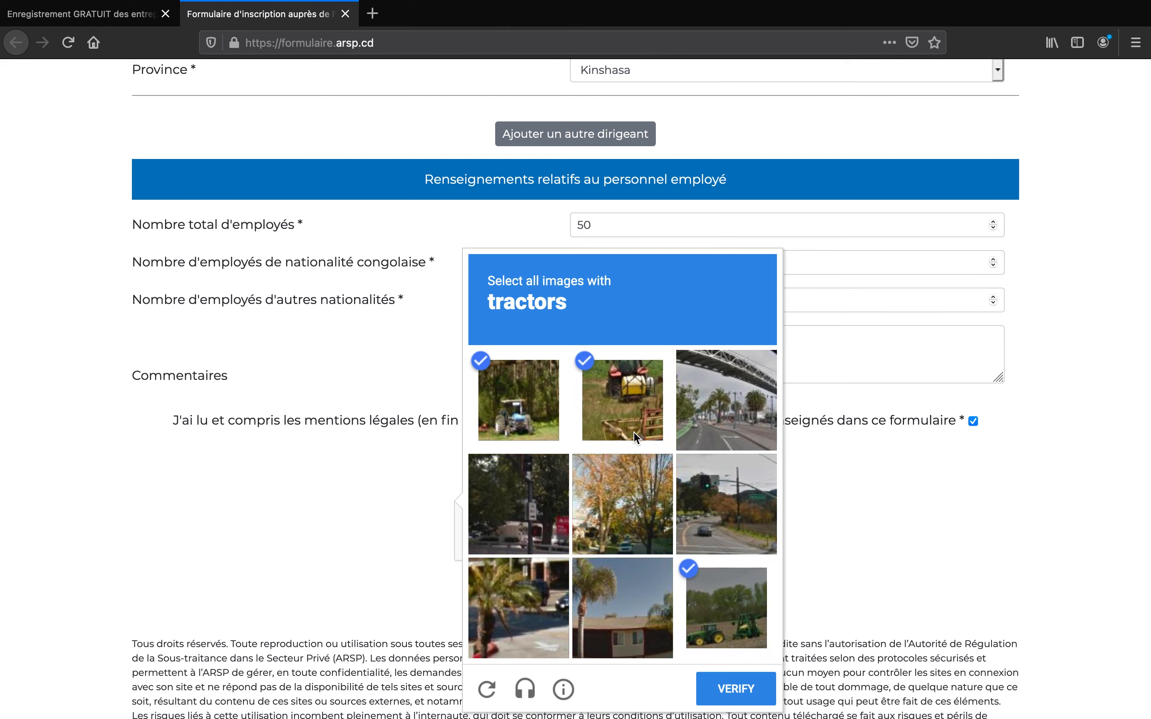
click(736, 690)
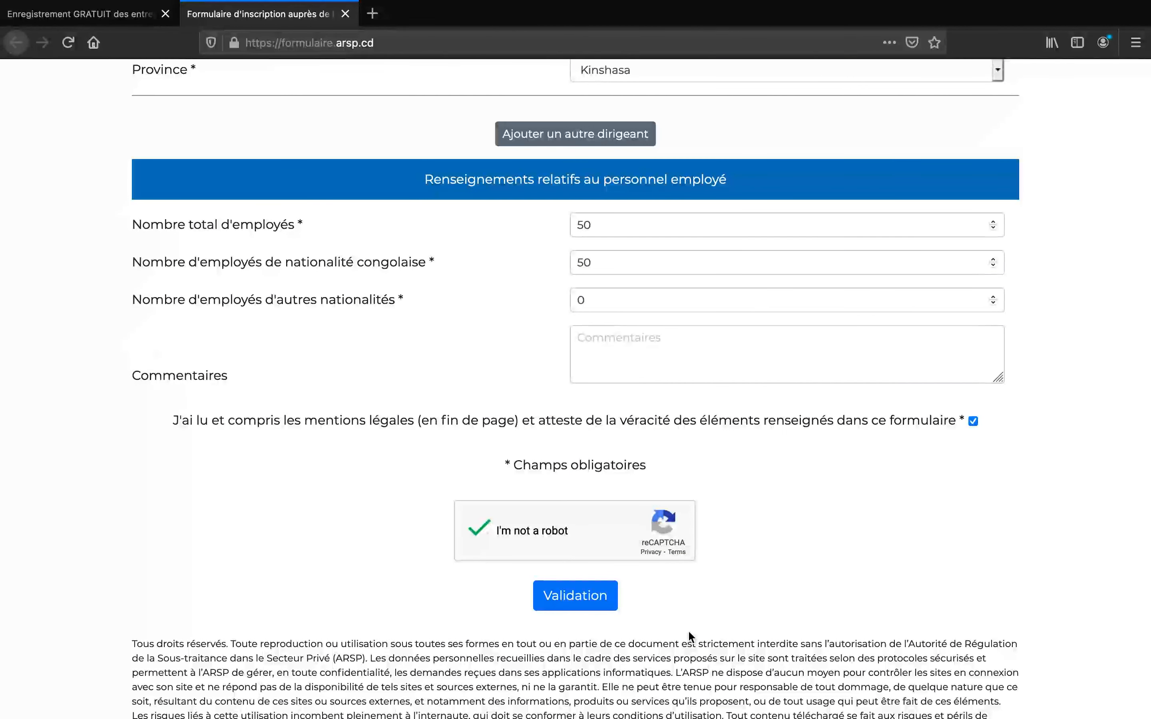
click(596, 596)
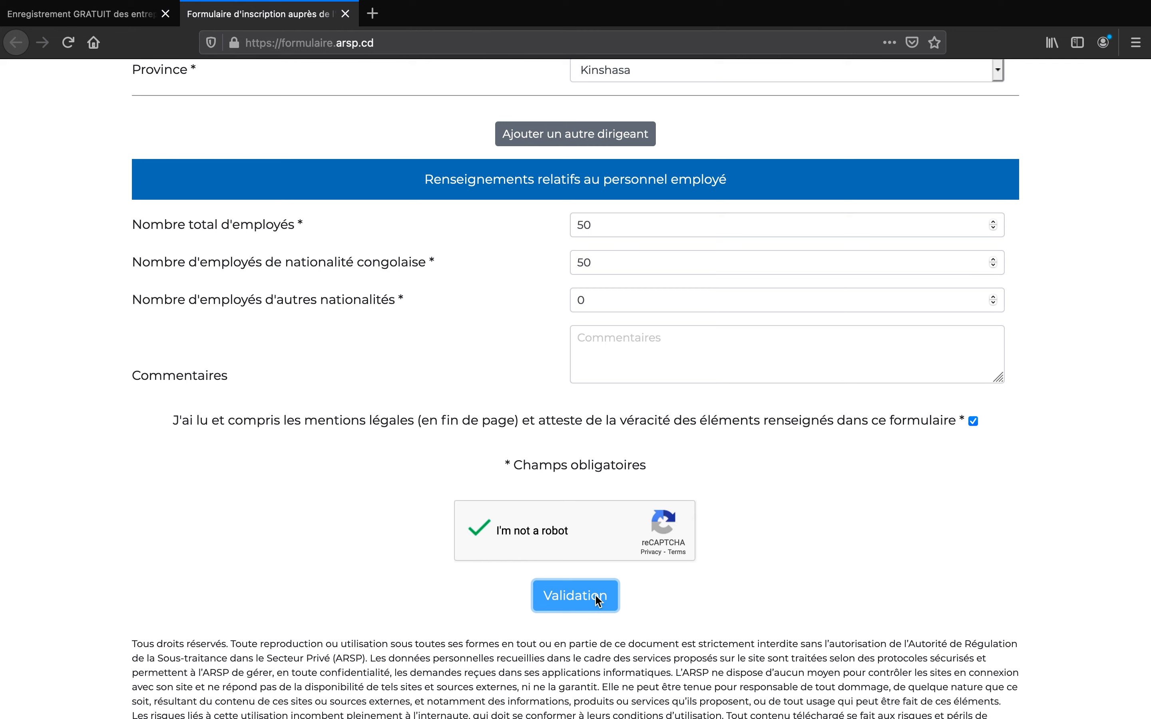